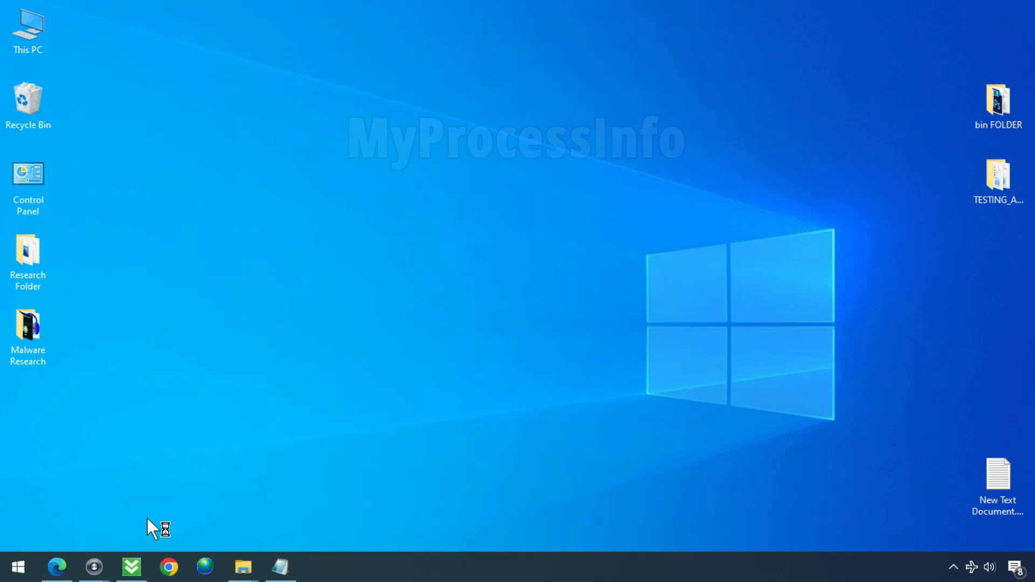
- Enable Safe boot with the Minimal option in the boot settings, apply it and restart the computer
click(359, 165)
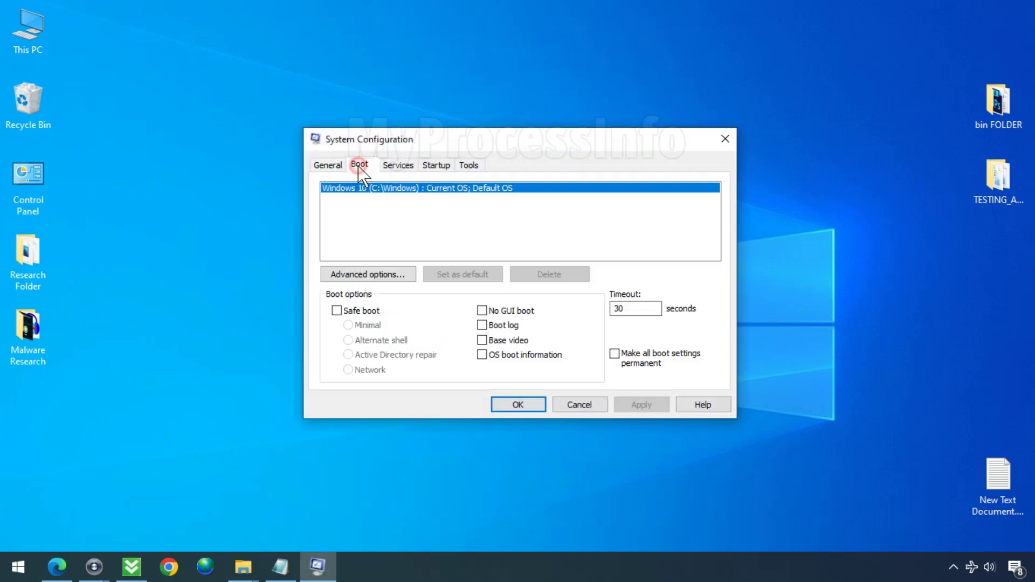
click(337, 311)
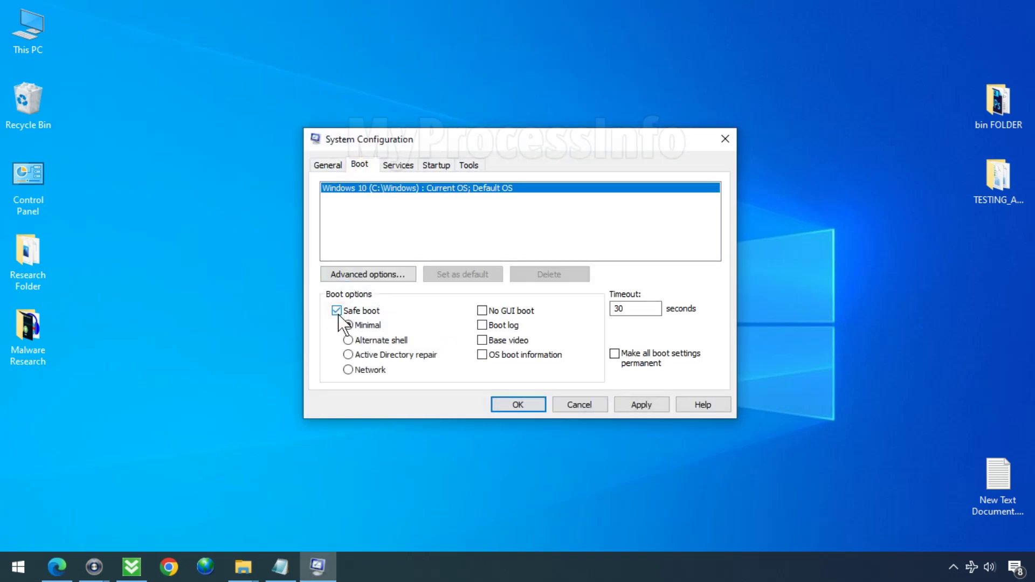
click(640, 405)
click(527, 403)
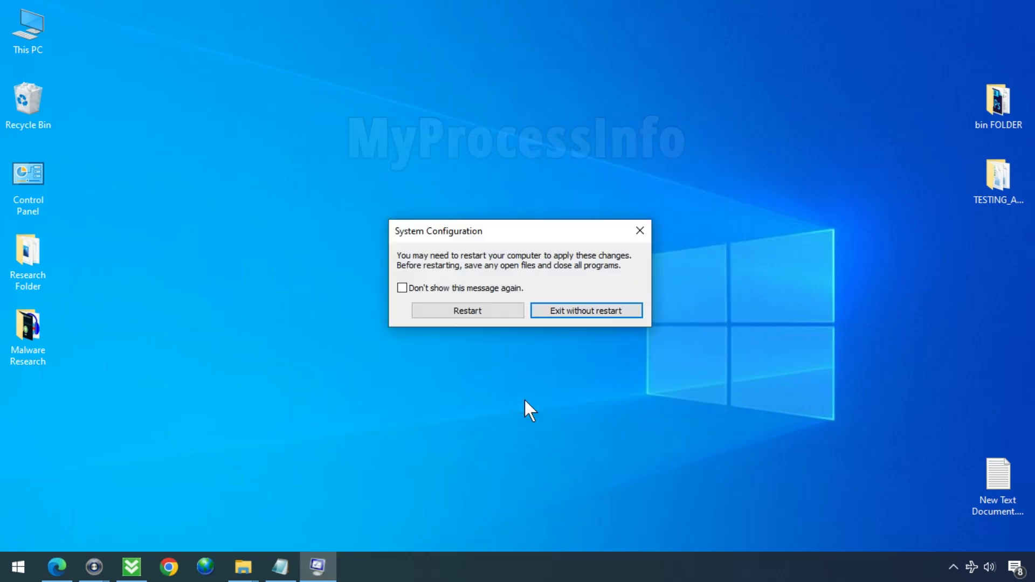
click(468, 312)
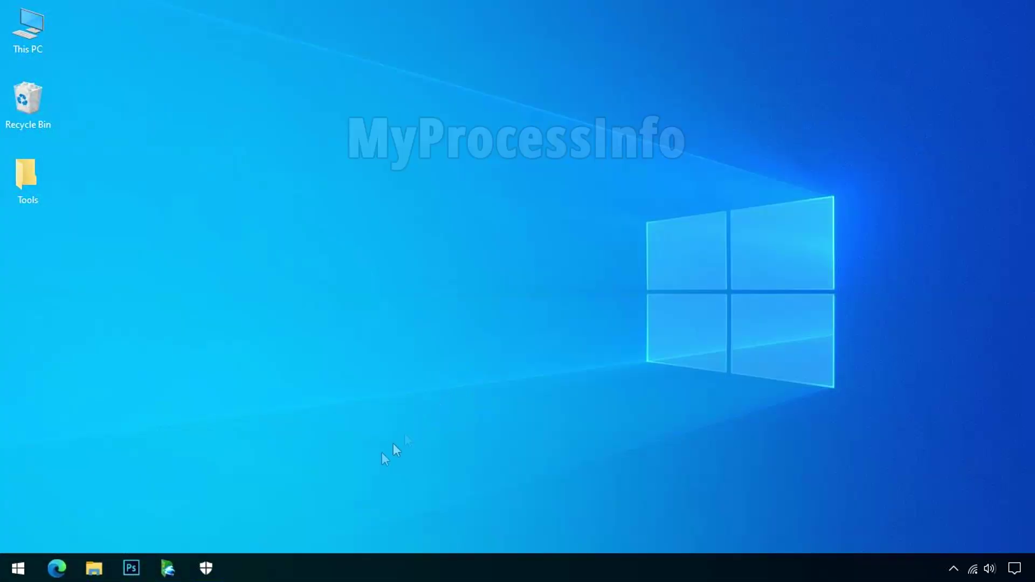
click(207, 569)
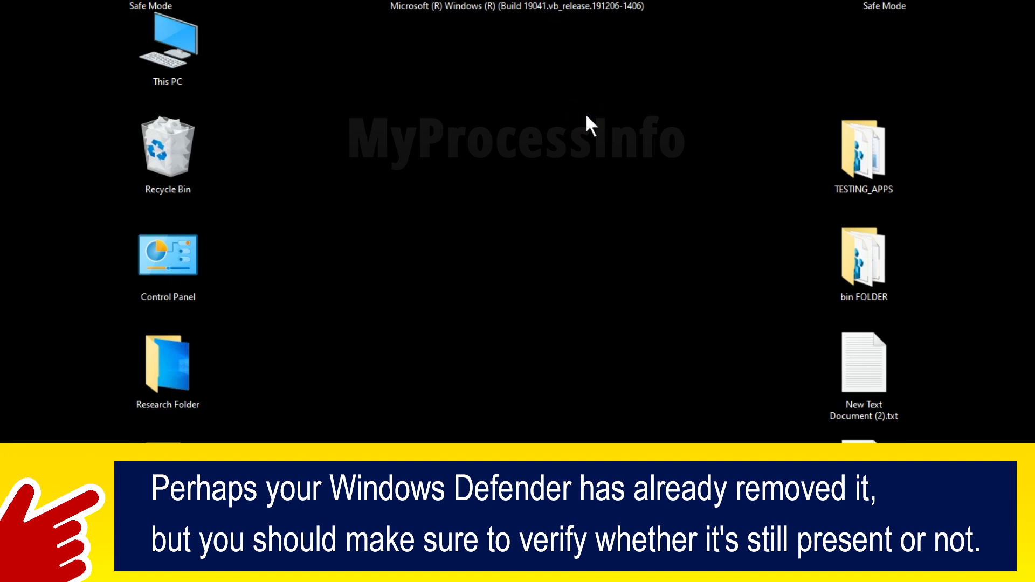
- Open This PC in a maximized window and browse to the user's profile folder under Users on Local Disk (C:)
click(190, 53)
double_click(153, 29)
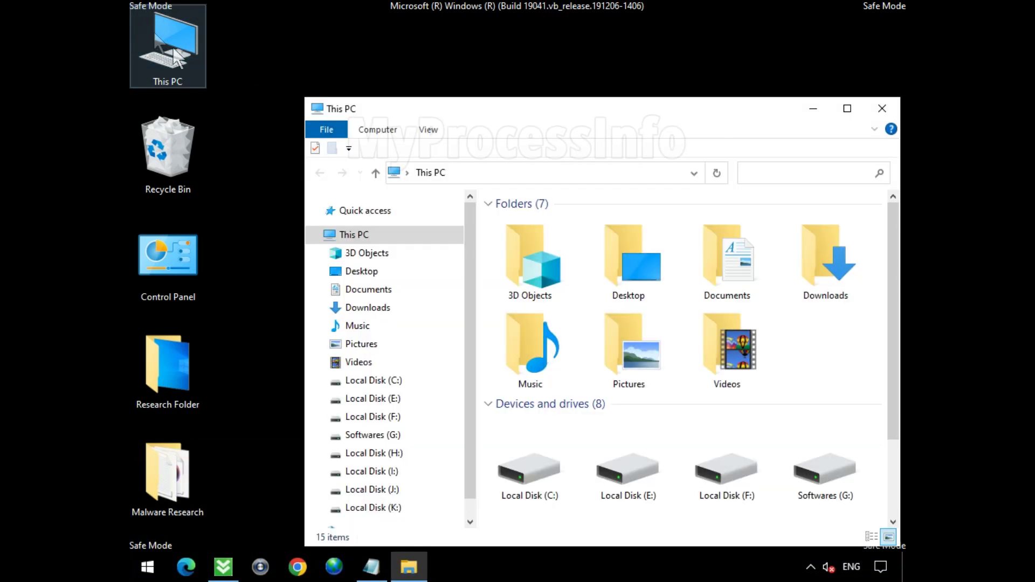
double_click(588, 108)
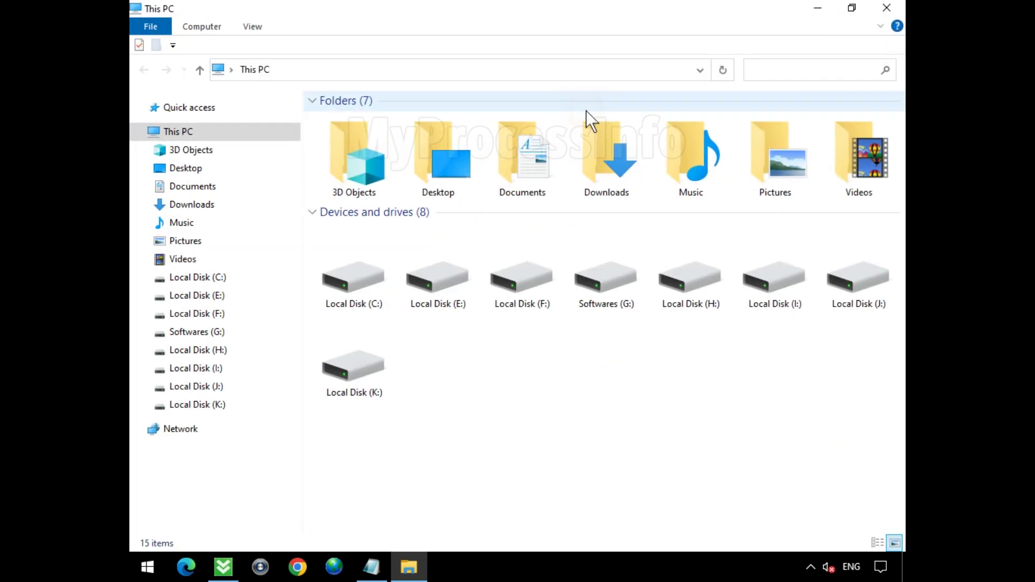
click(358, 268)
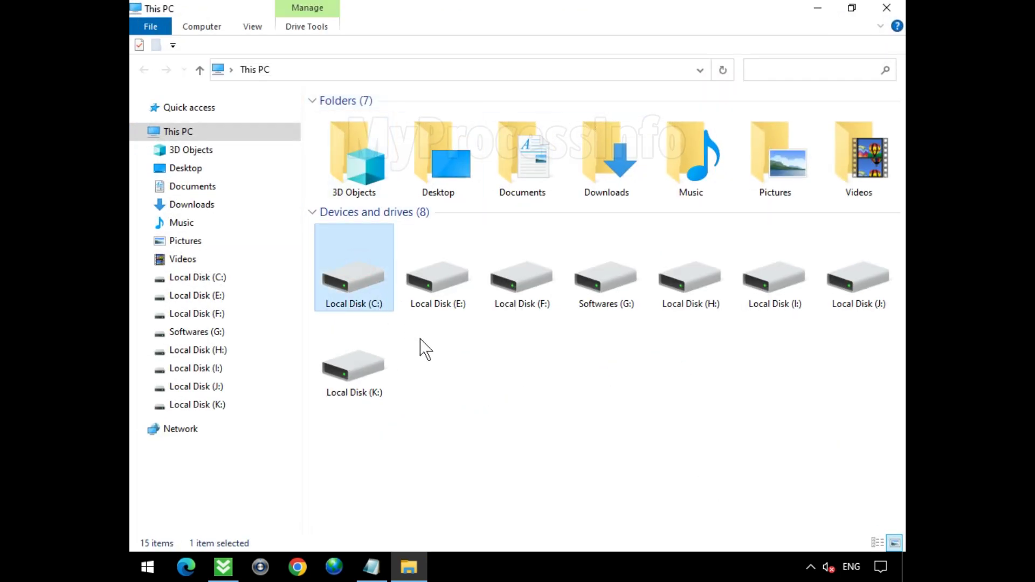
double_click(388, 296)
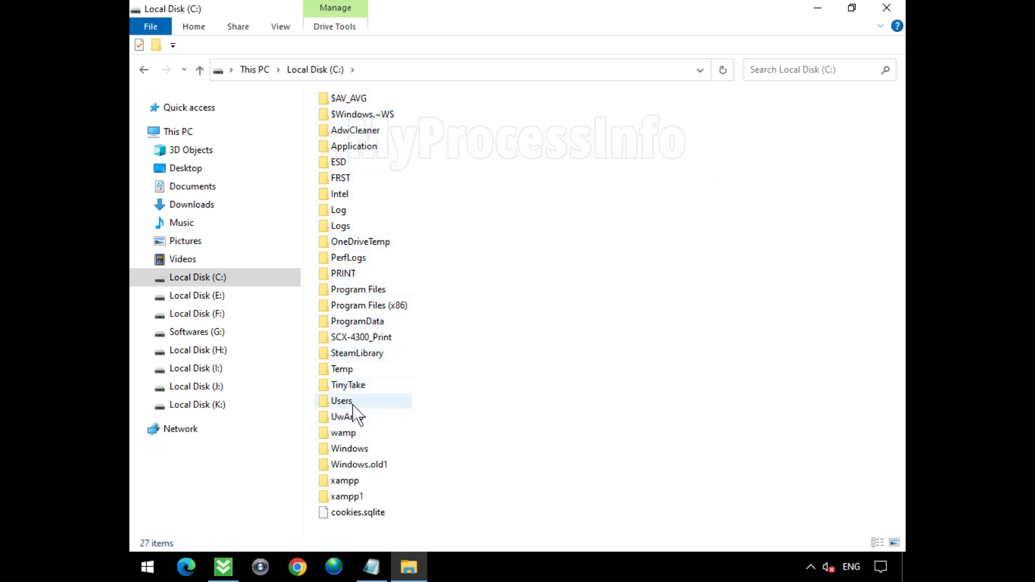
double_click(387, 402)
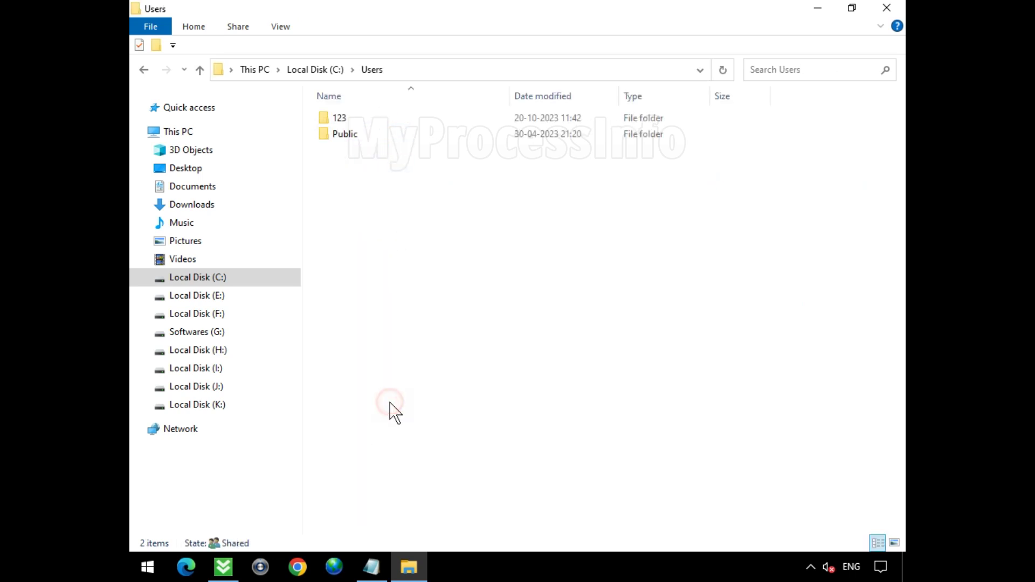
click(395, 119)
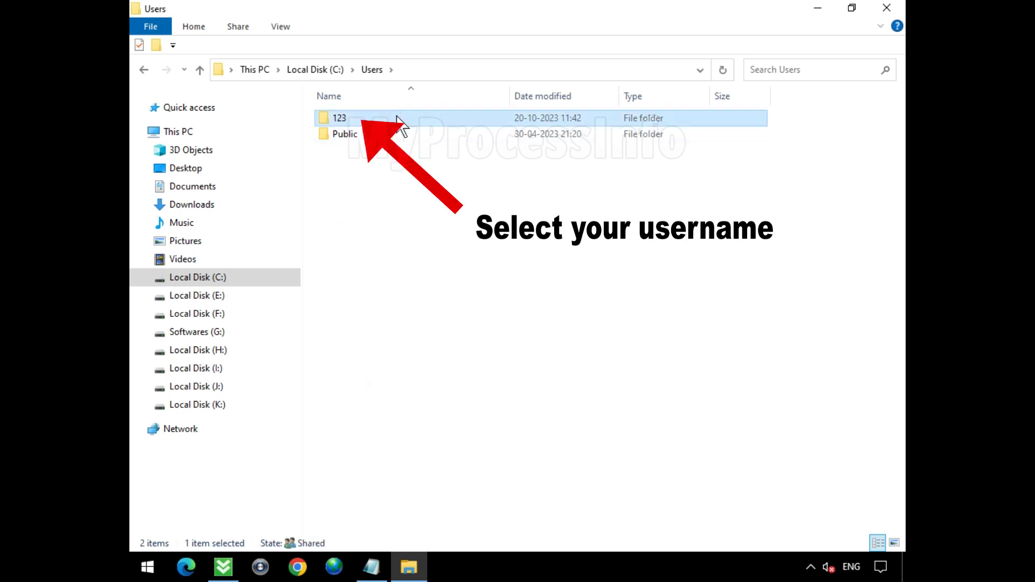
double_click(396, 119)
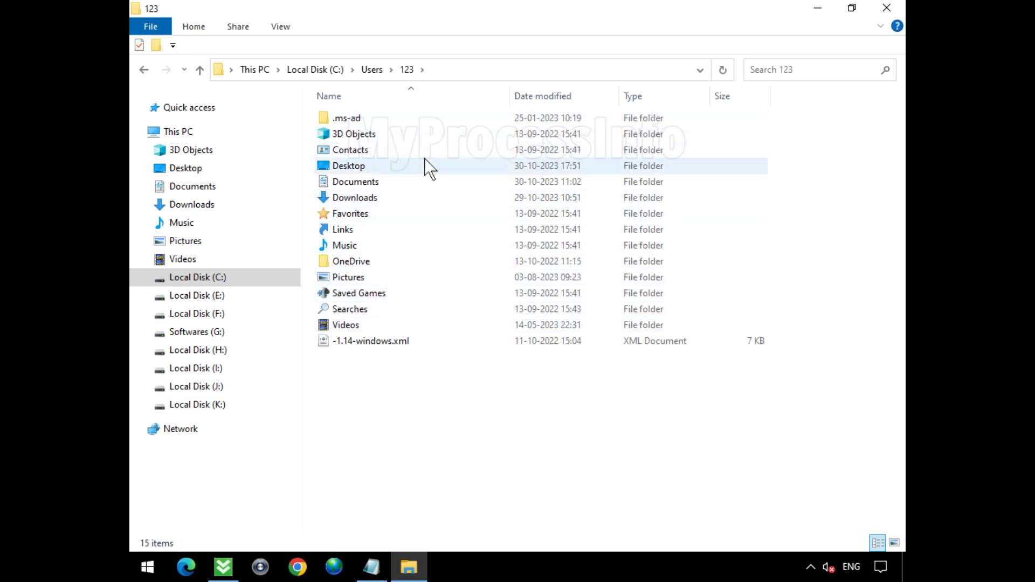
- Show hidden items in the user's profile folder and open AppData
click(281, 27)
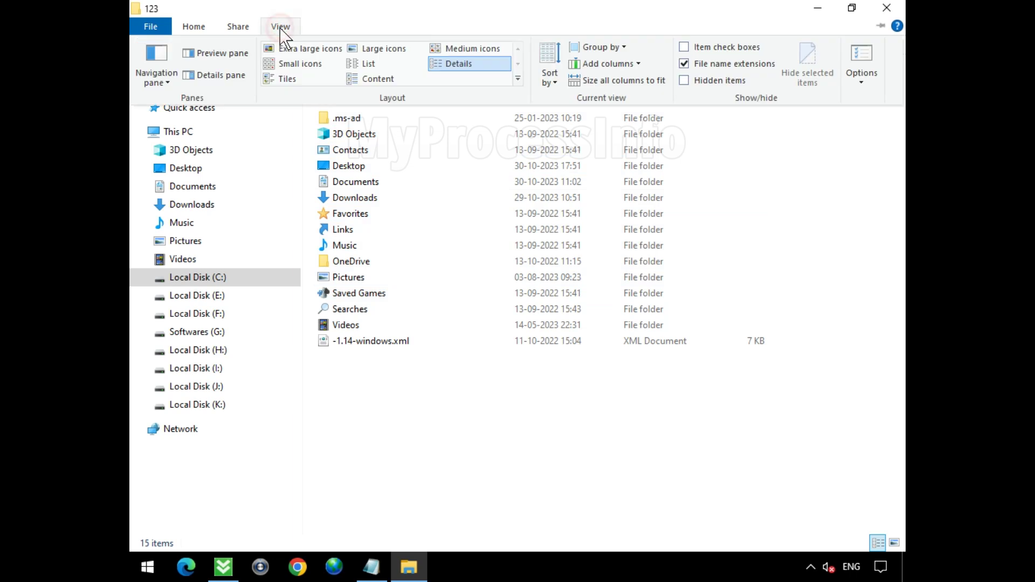
click(710, 79)
click(432, 146)
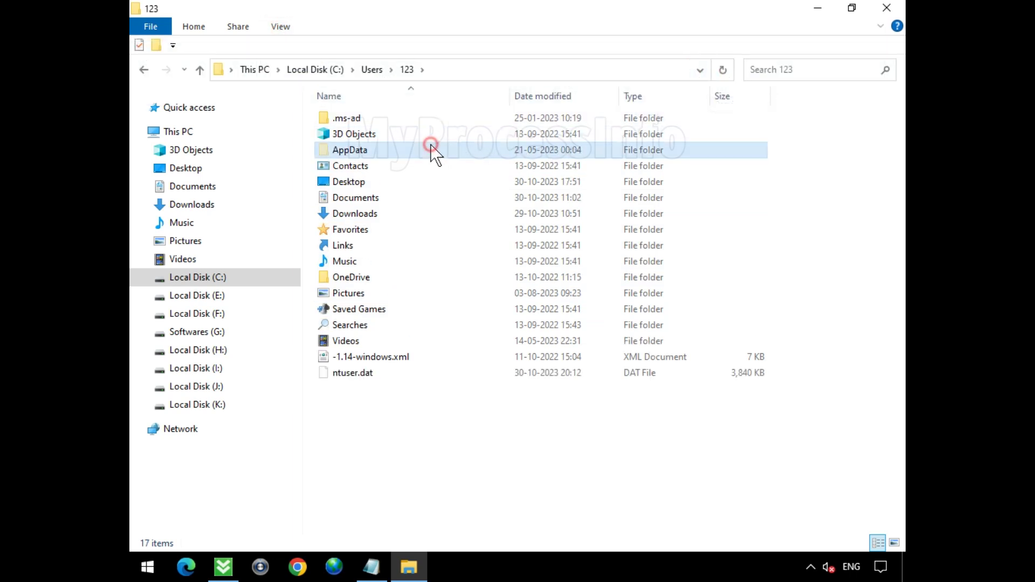
double_click(438, 149)
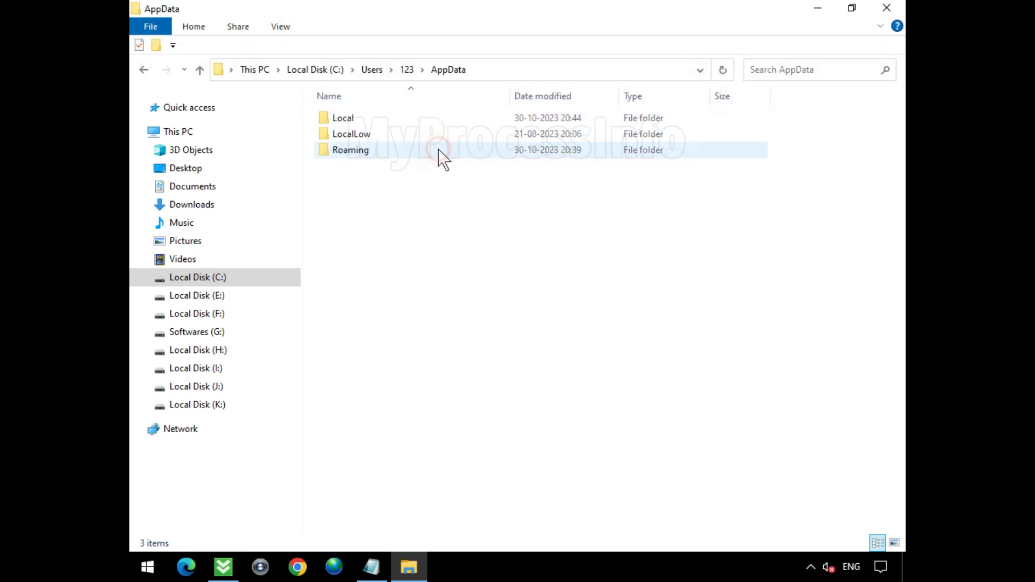
- Open the Microsoft folder inside AppData's Local folder
click(439, 120)
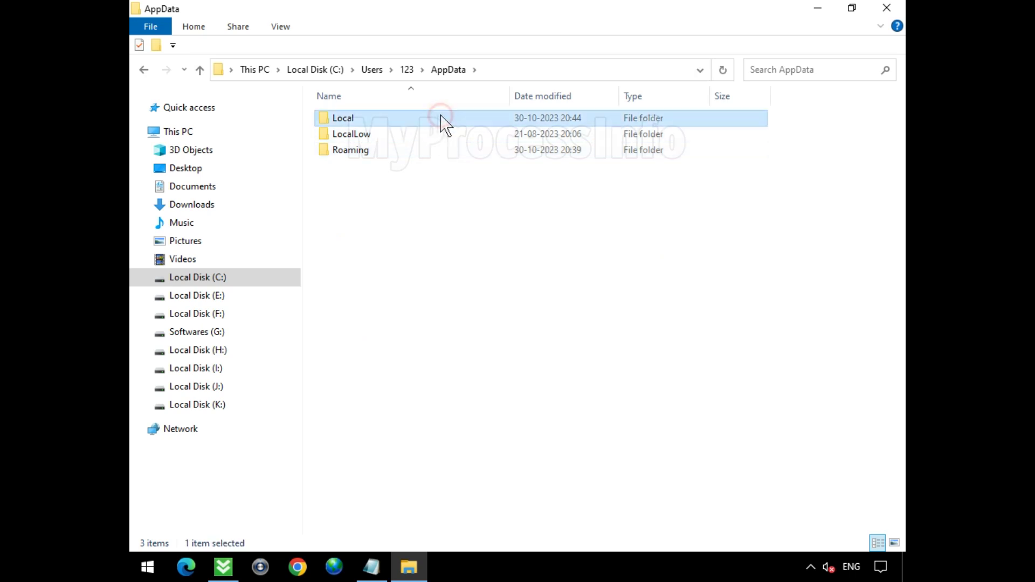
double_click(398, 129)
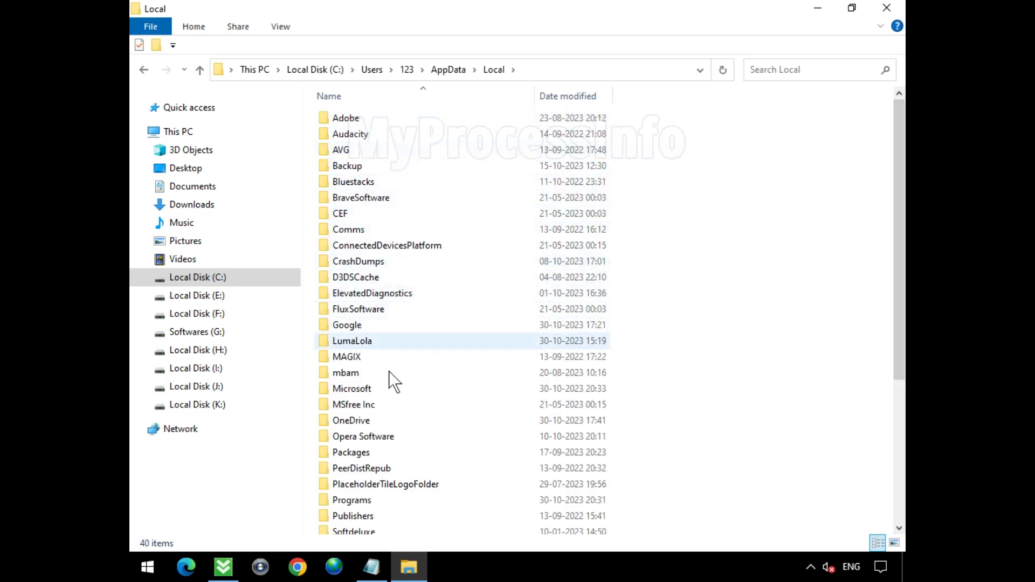
click(399, 390)
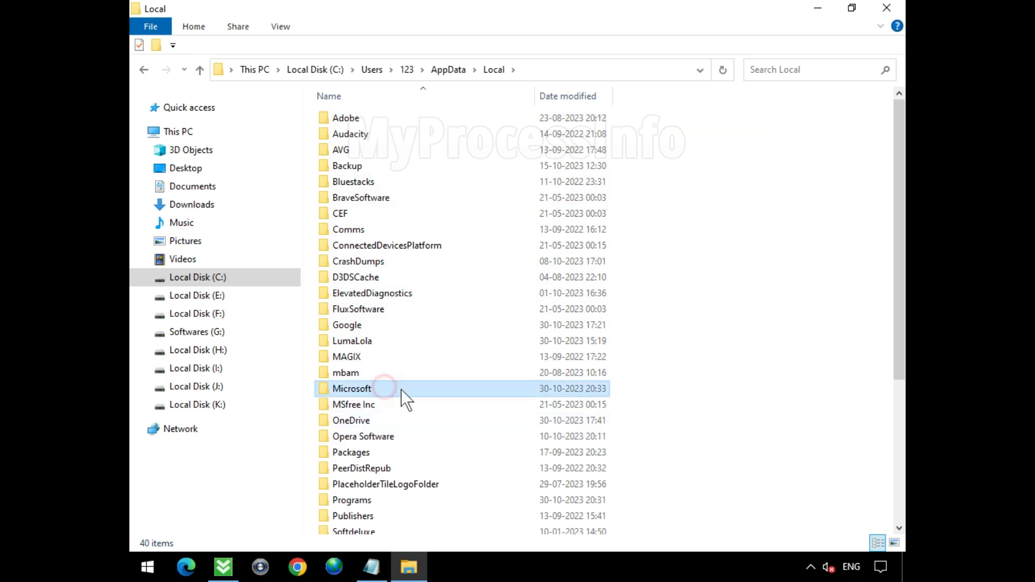
double_click(440, 392)
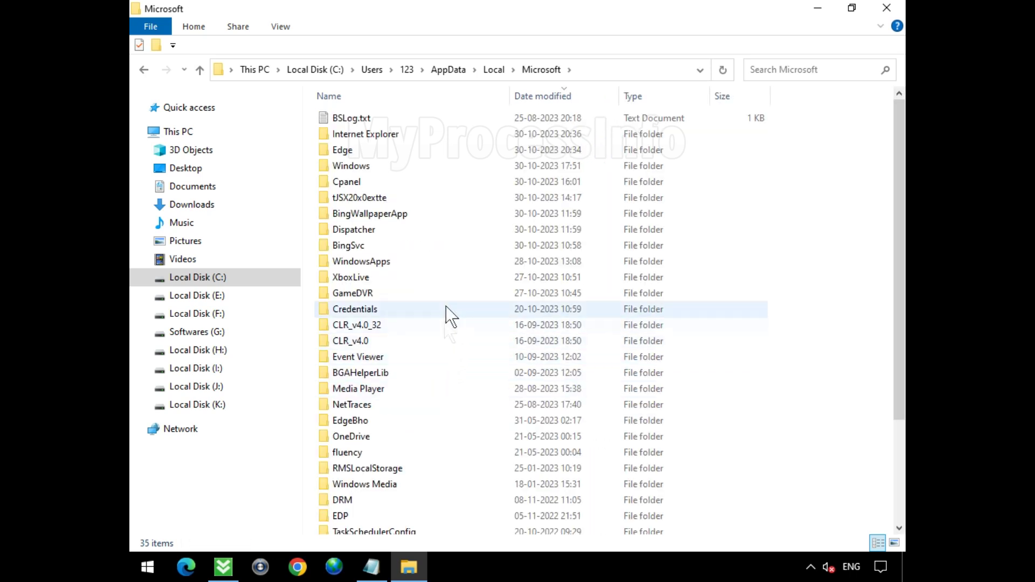
- Open the tJSX20x0extte folder and delete setup64x.exe from it
click(441, 203)
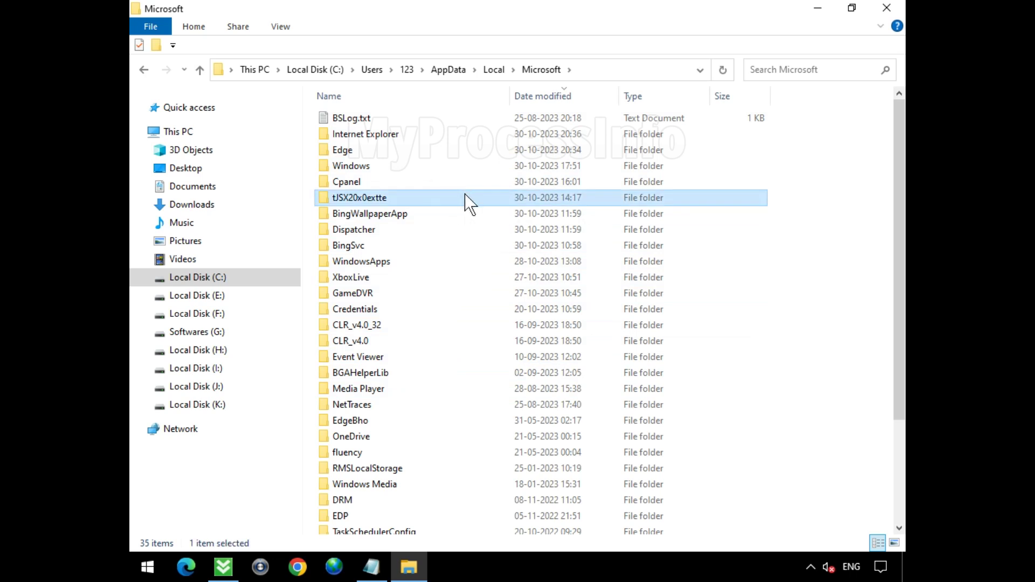
double_click(467, 204)
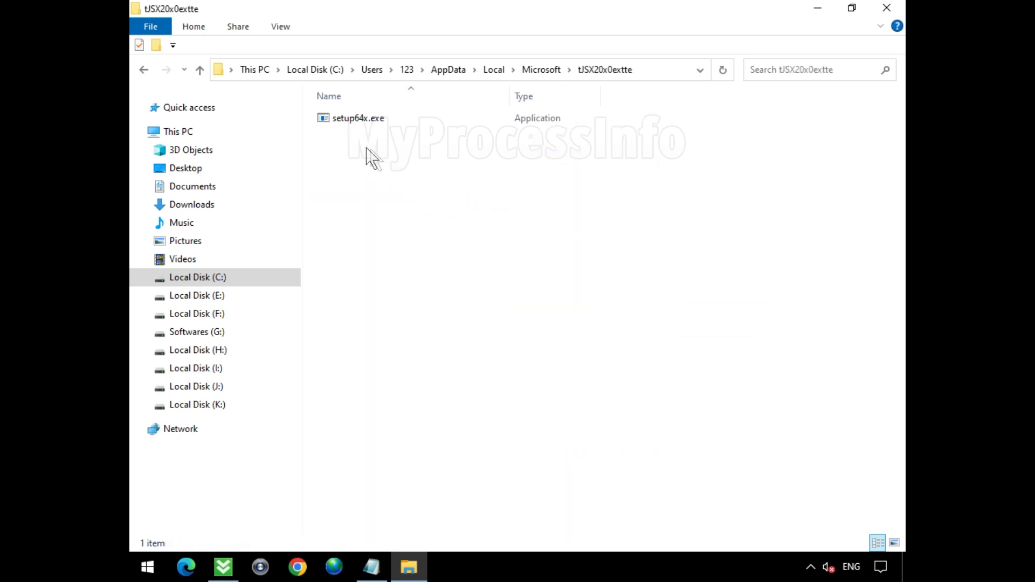
click(347, 121)
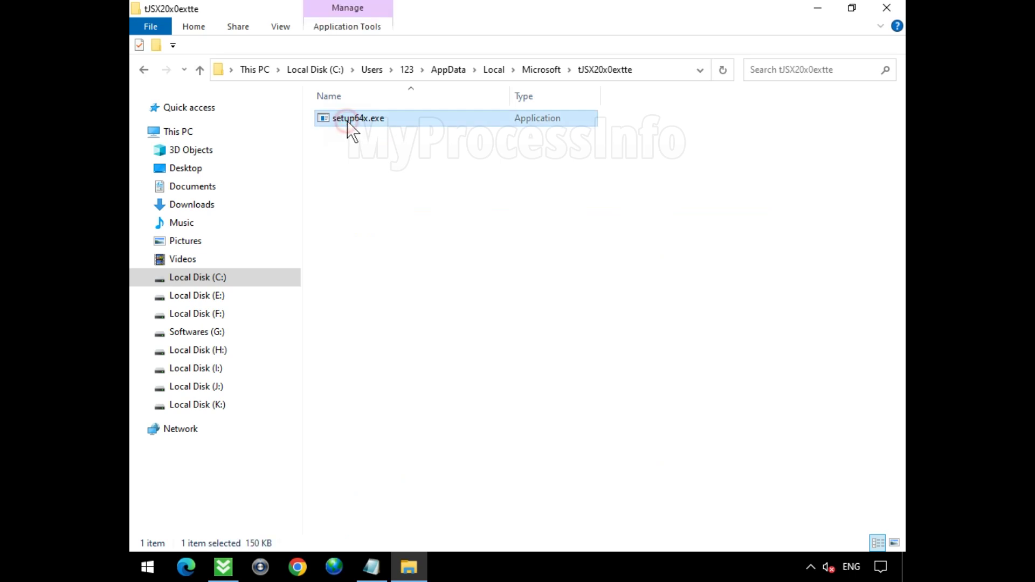
right_click(404, 118)
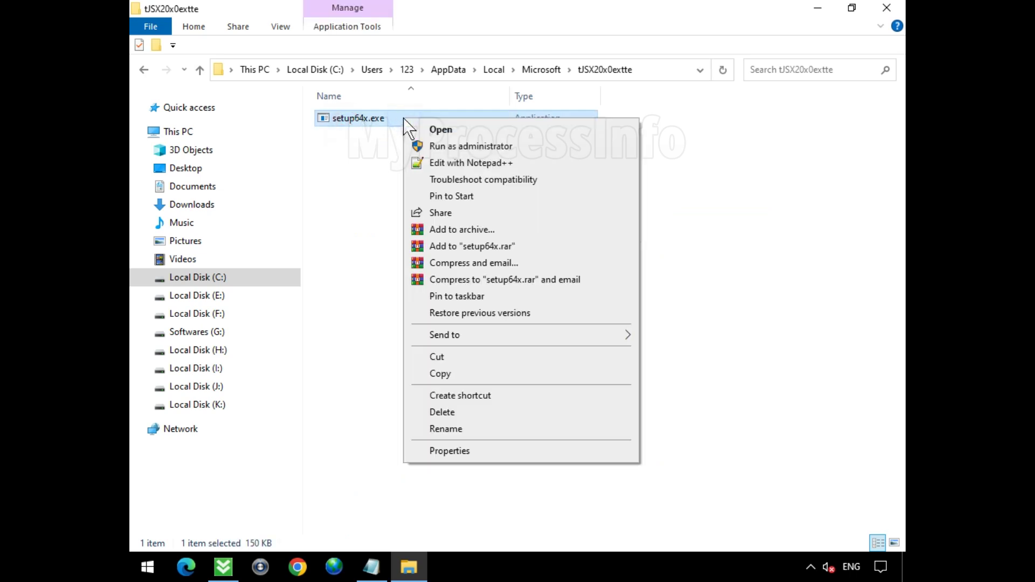
click(585, 413)
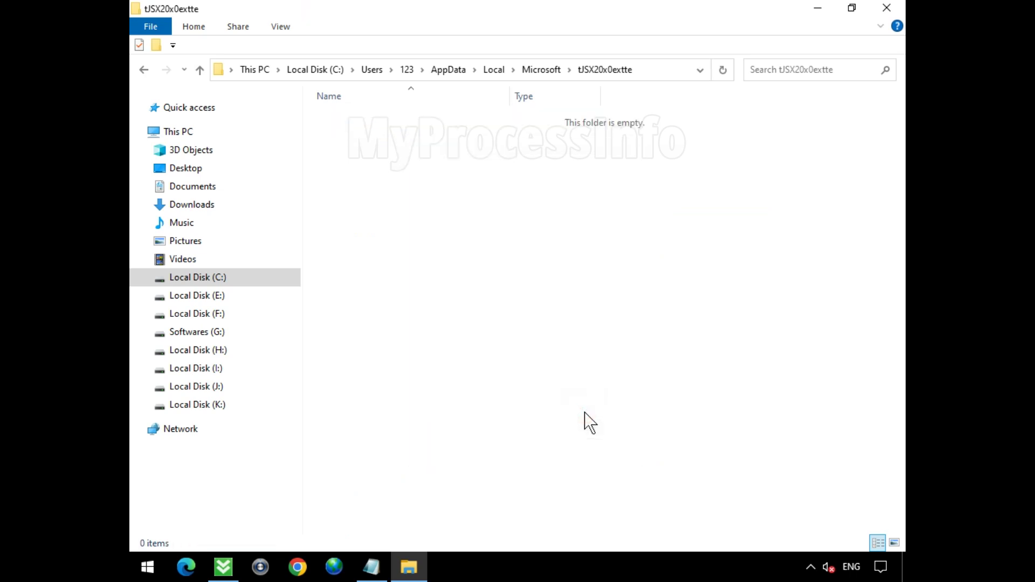
- Return to the Microsoft folder, delete the tJSX20x0extte folder and close the window
click(144, 69)
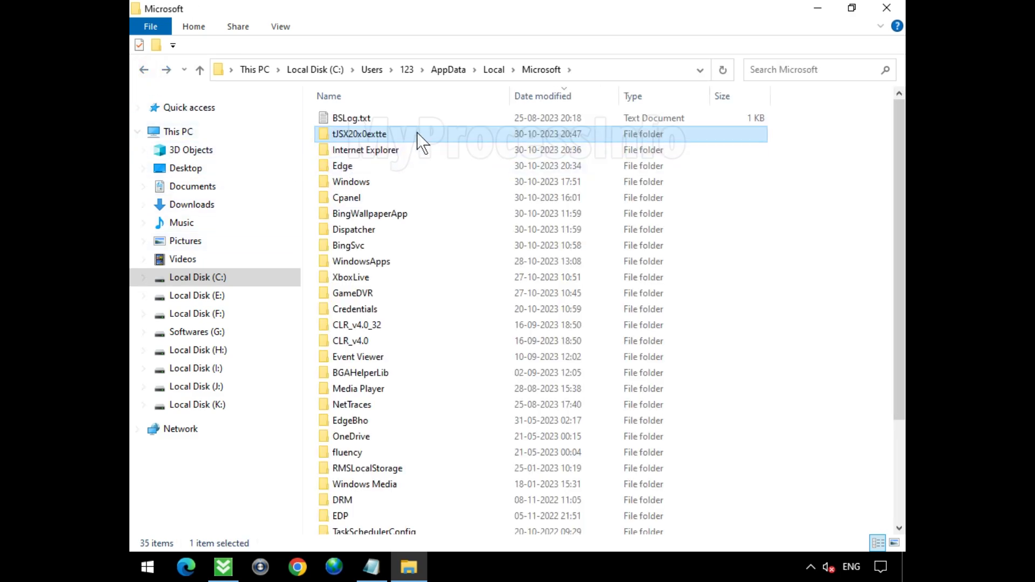
right_click(419, 135)
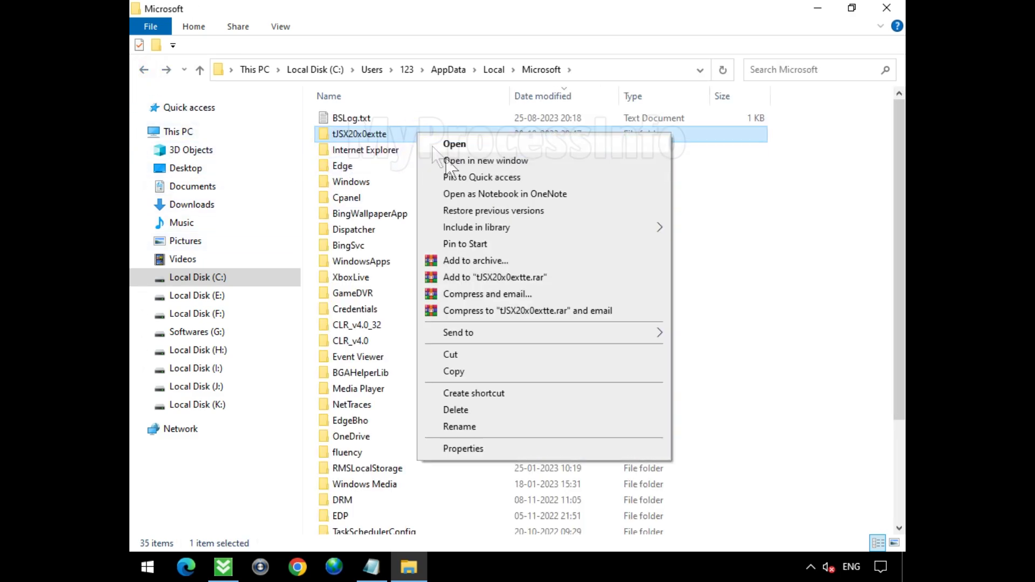
click(592, 410)
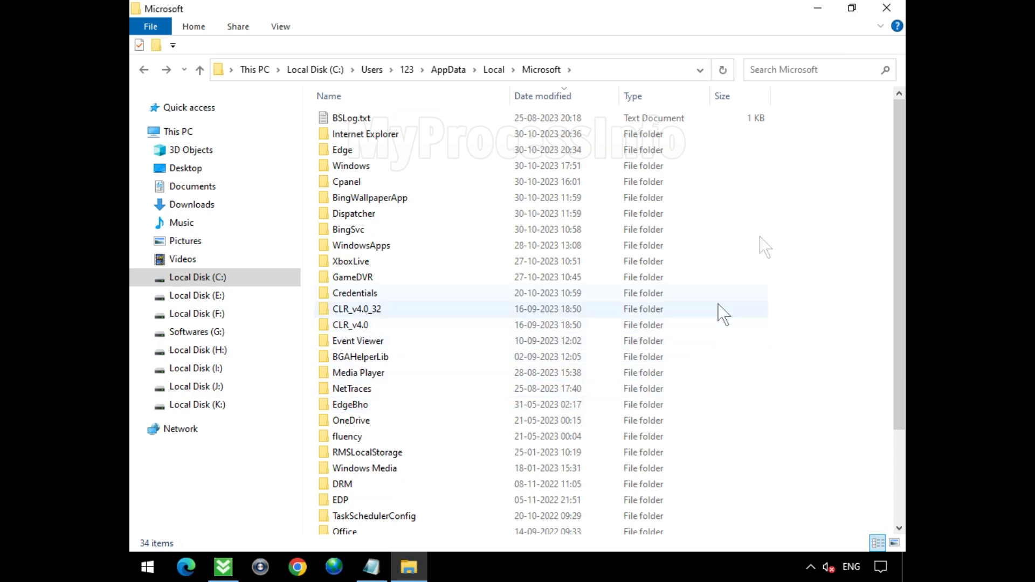
click(889, 5)
- Open the Temp folder inside AppData's Local folder
click(479, 263)
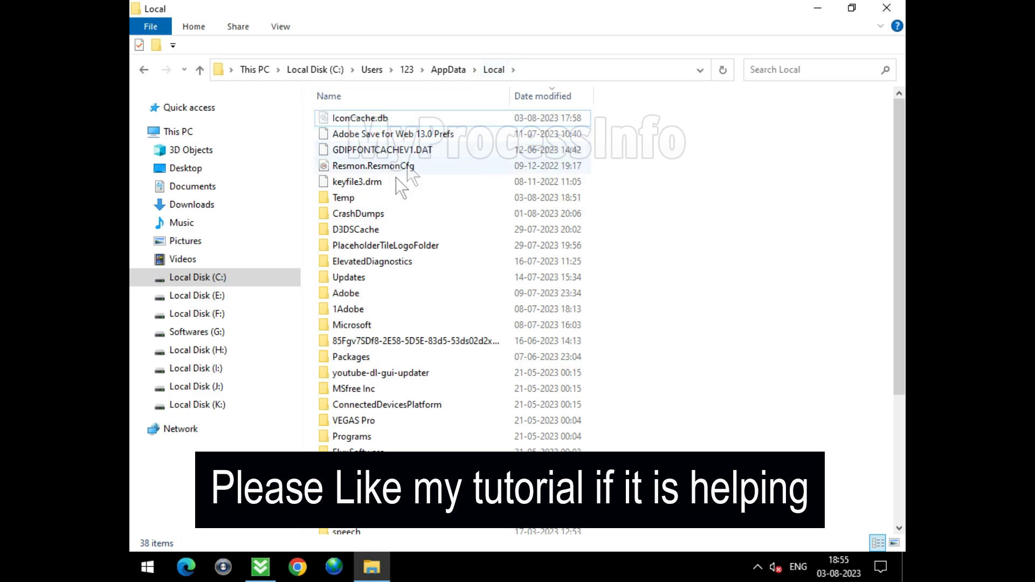
click(362, 197)
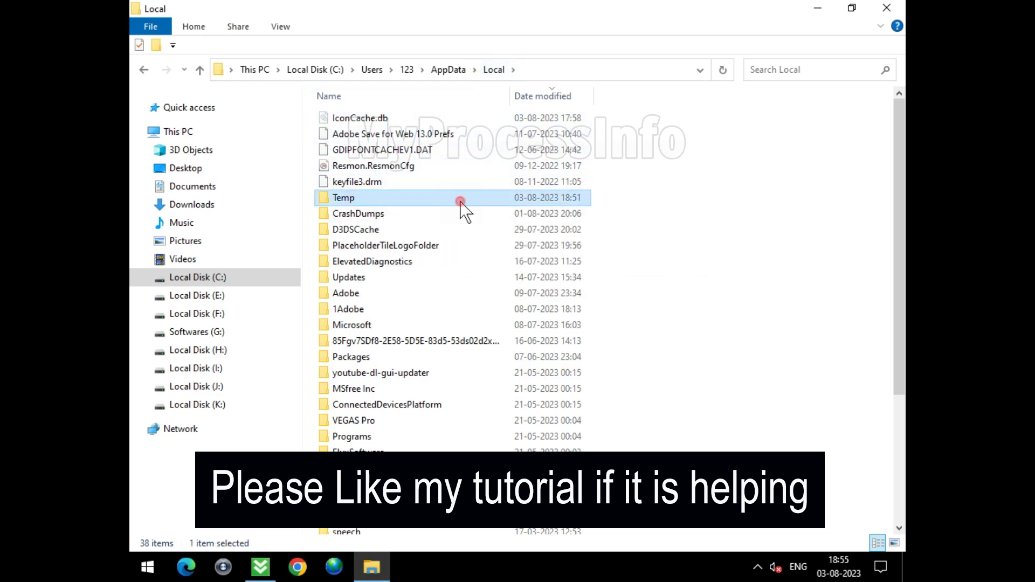
double_click(461, 201)
scroll(480, 269, down, 2)
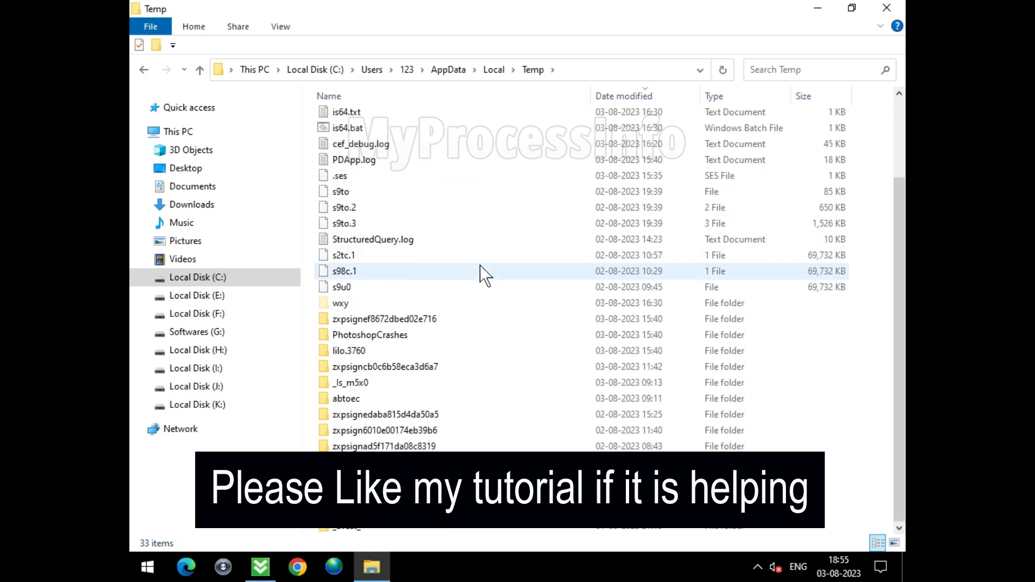
- Inspect the contents of the _ls_m5x0 folder and return to the Temp folder
click(383, 380)
double_click(439, 384)
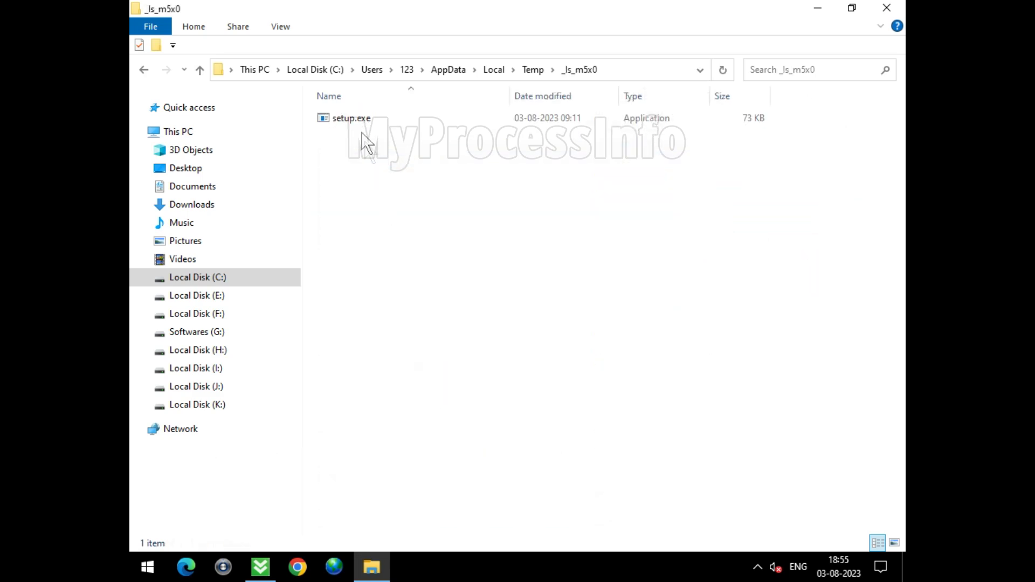
click(534, 70)
double_click(515, 277)
right_click(515, 278)
click(513, 296)
scroll(513, 296, down, 2)
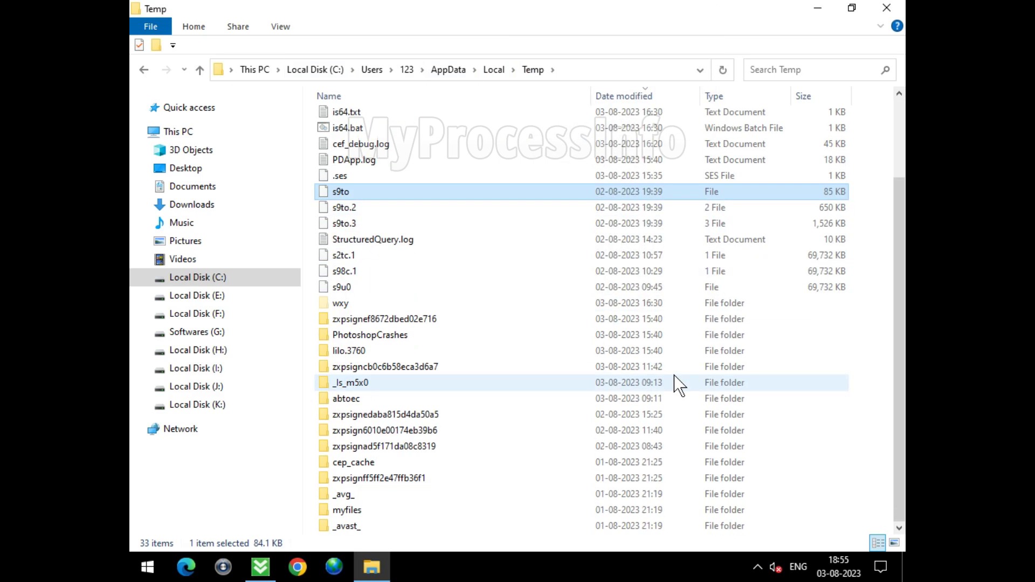
- Select all files and folders in the Temp folder and delete them
scroll(502, 232, up, 2)
click(529, 216)
key(ctrl+a)
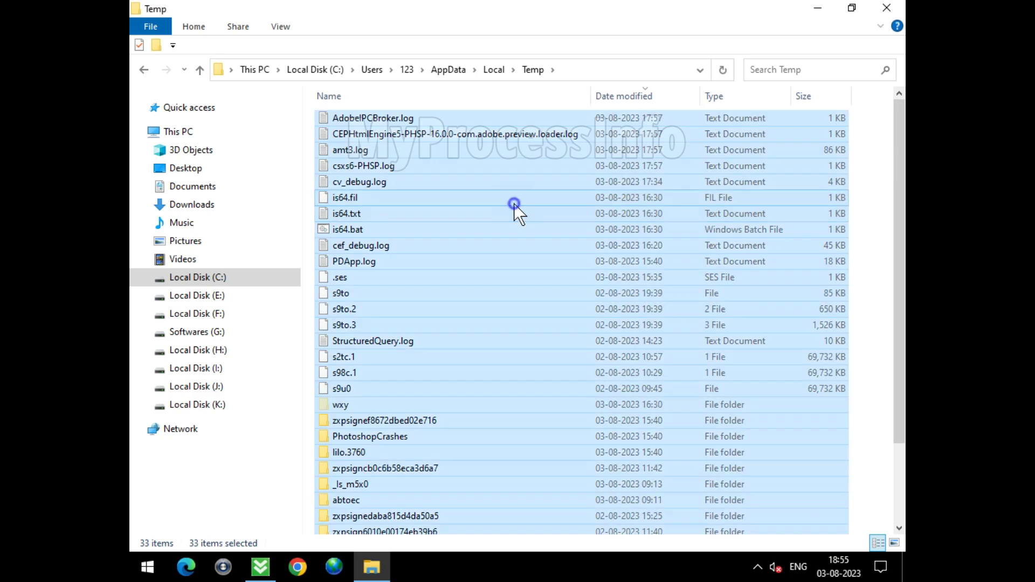
right_click(572, 204)
click(587, 399)
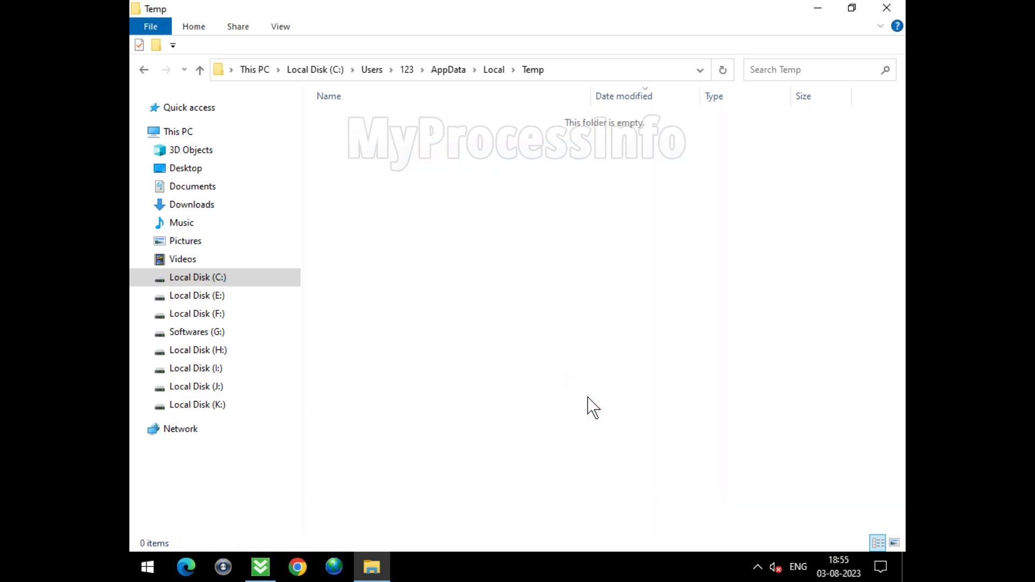
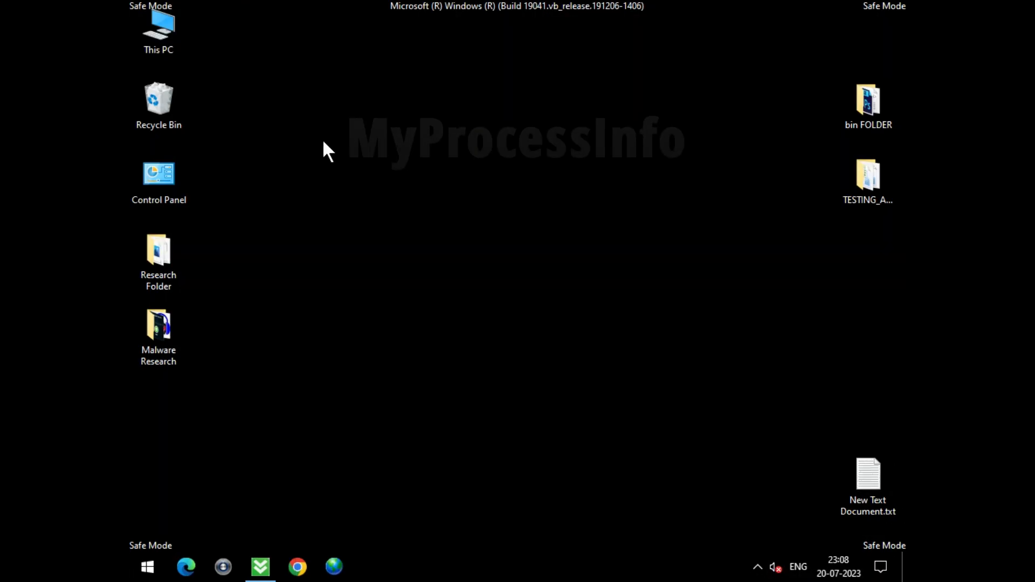
- Open the ProgramData folder on Local Disk (C:) in a maximized window
double_click(172, 18)
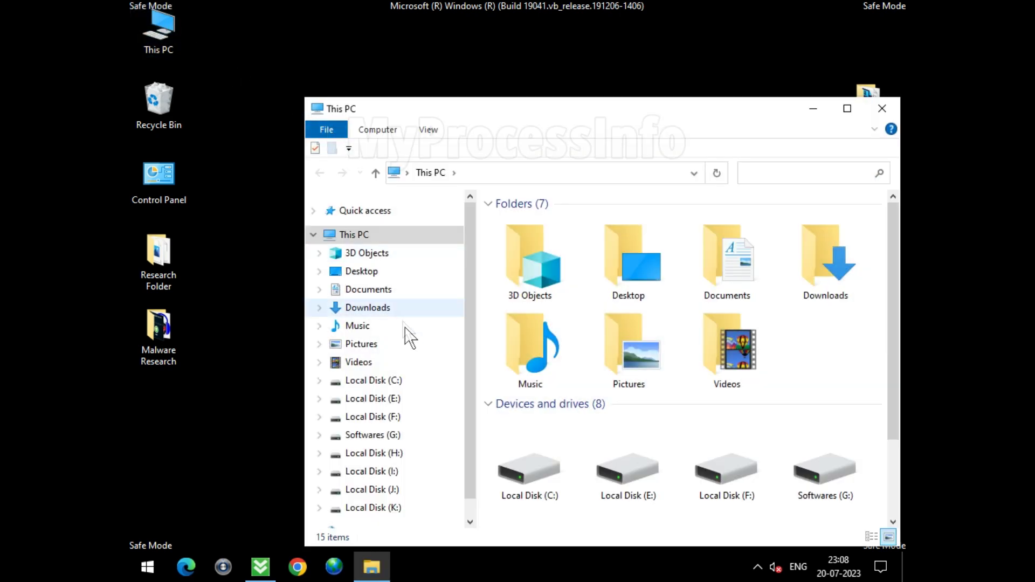
click(407, 382)
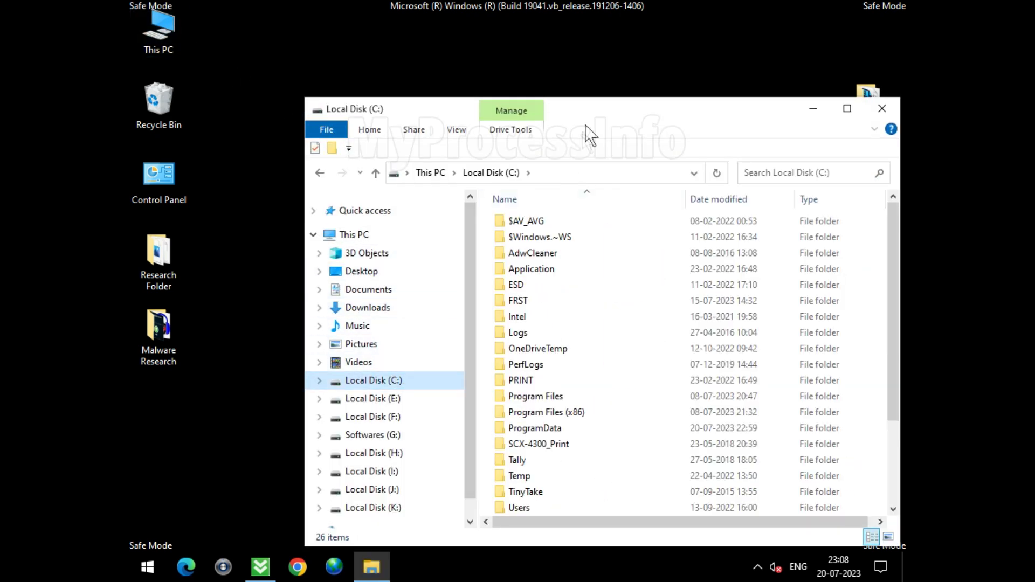
double_click(592, 114)
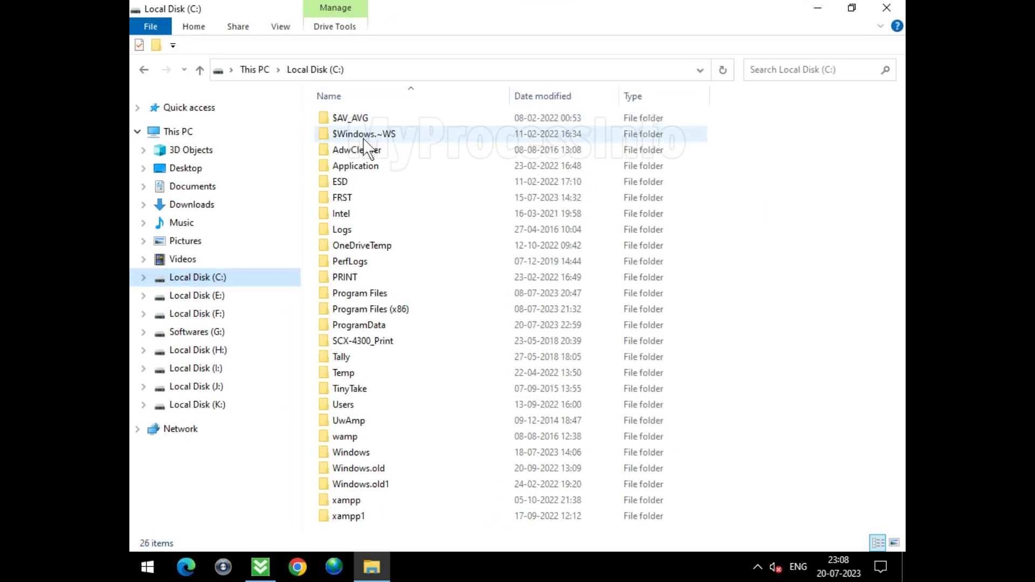
click(395, 326)
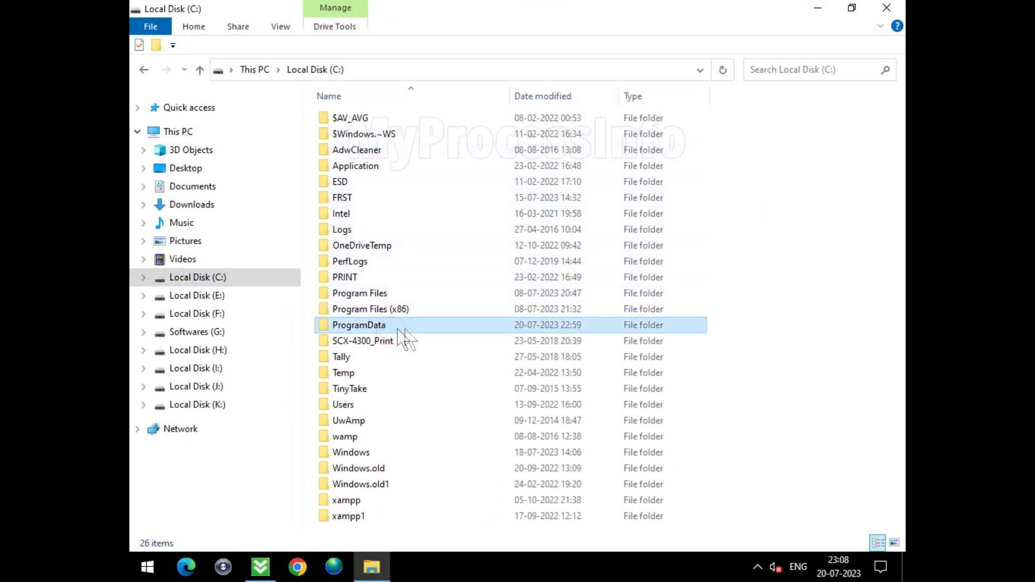
double_click(463, 325)
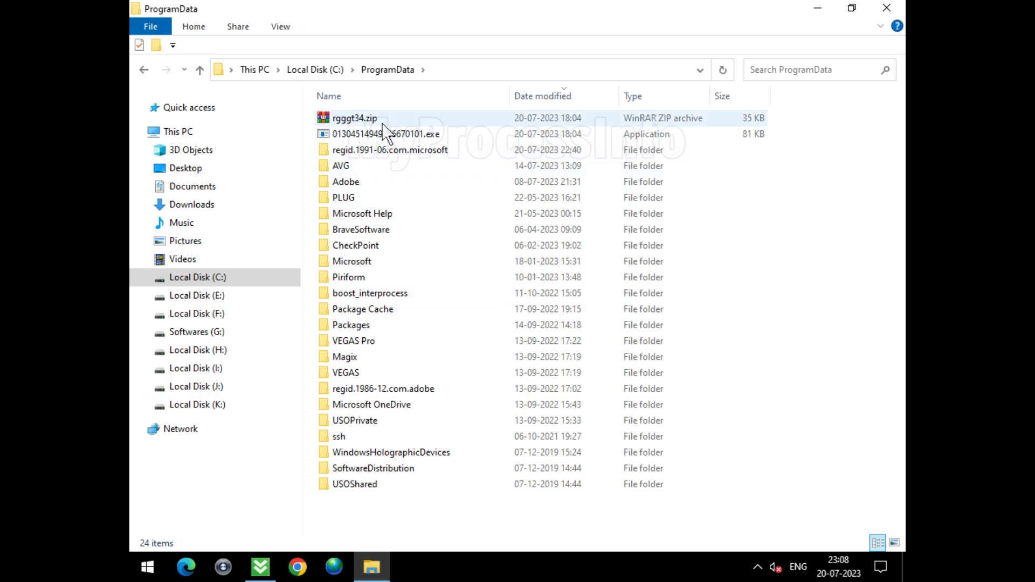
- Open the Windows Defender folder inside ProgramData's Microsoft folder
click(380, 259)
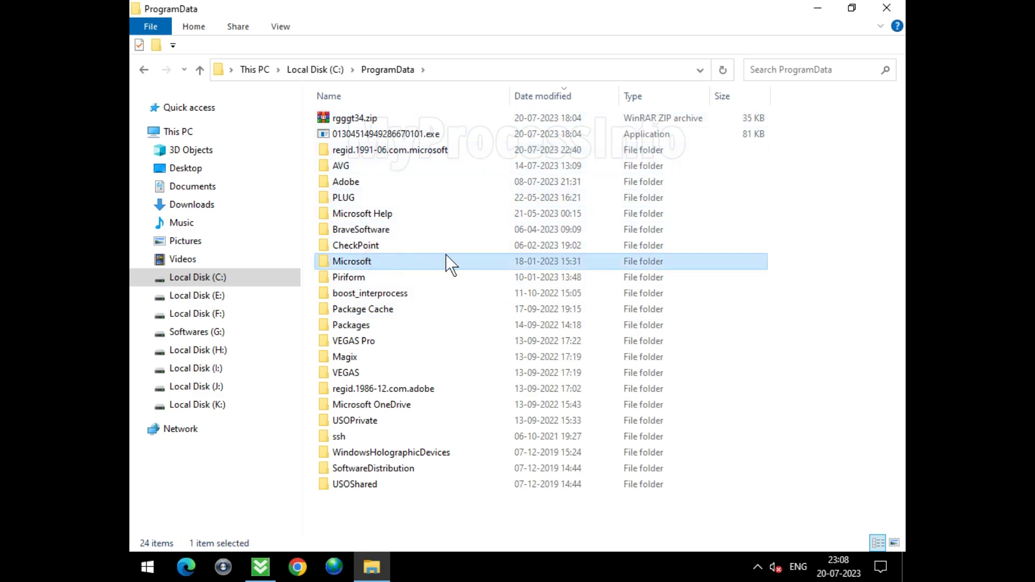
double_click(445, 256)
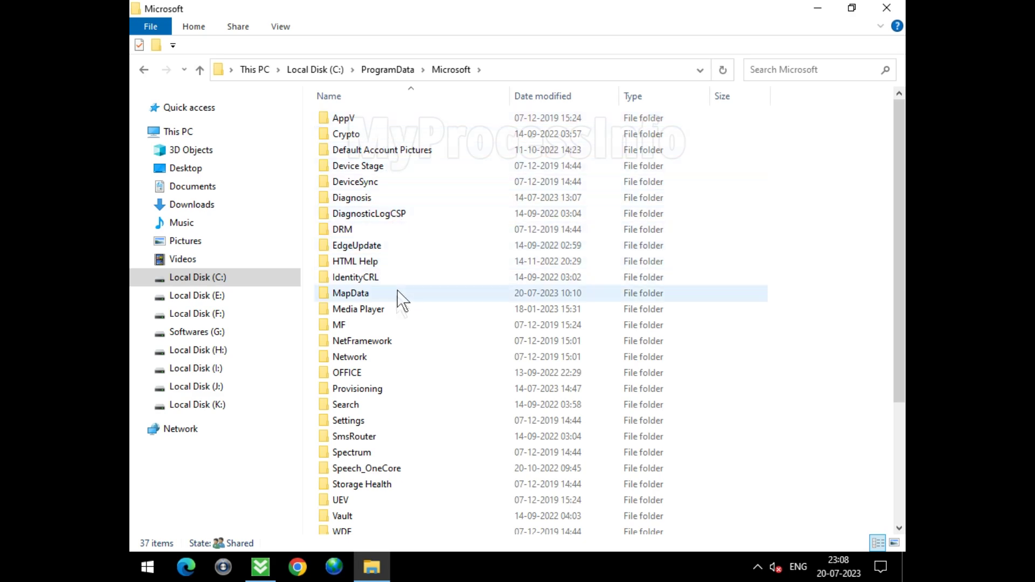
scroll(372, 448, down, 4)
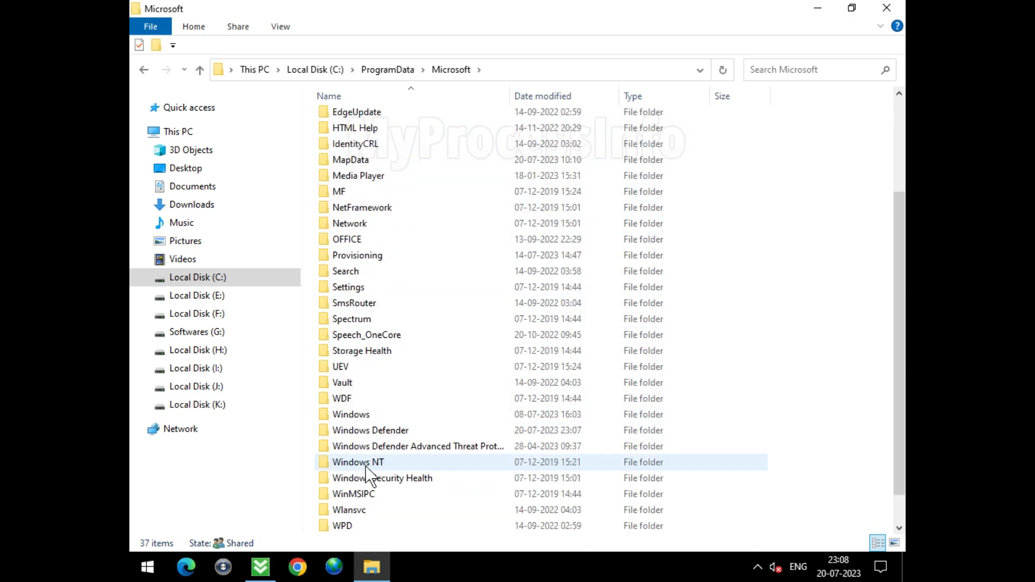
click(429, 432)
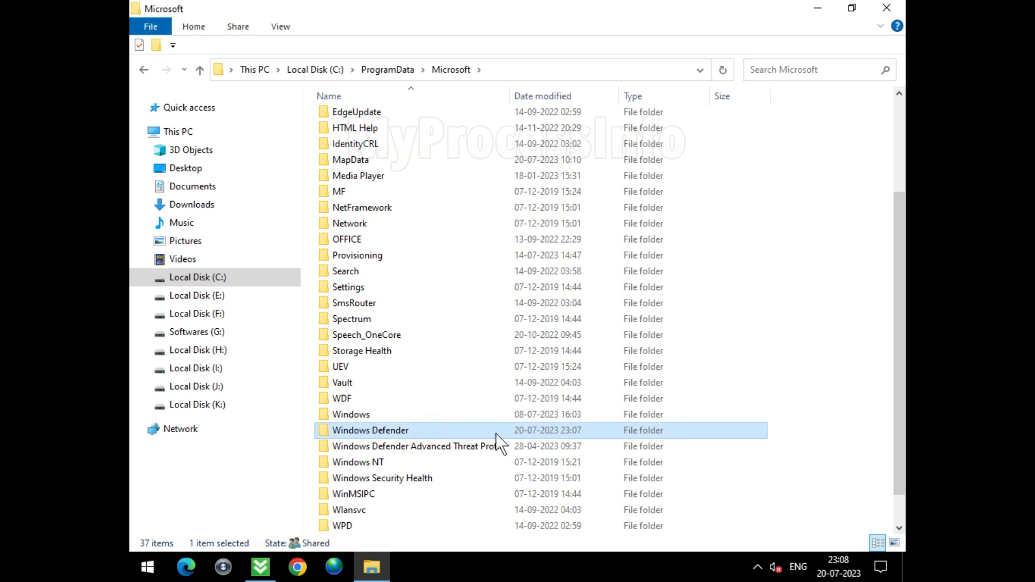
double_click(489, 432)
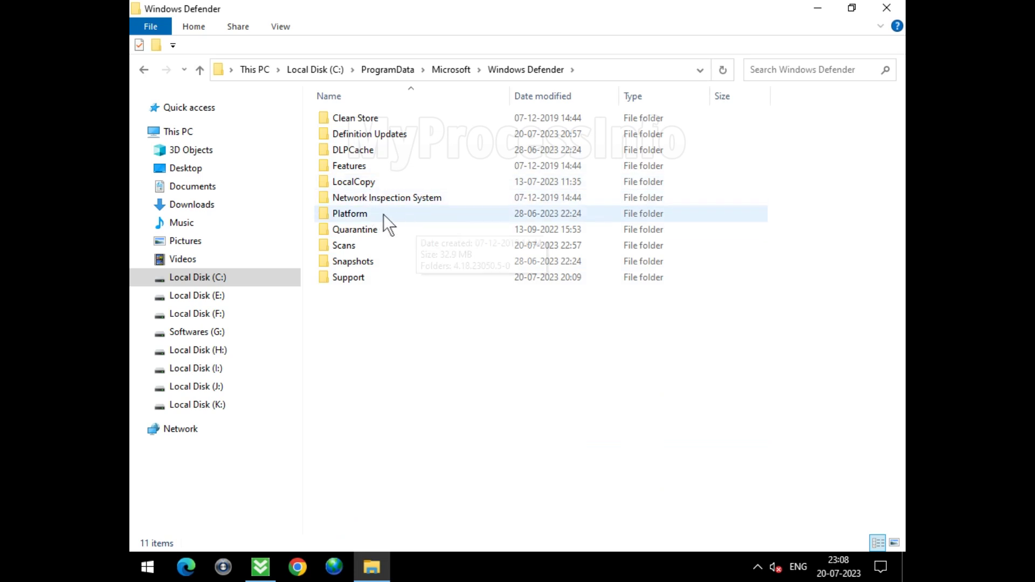
- Delete the Quarantine folder from the Windows Defender folder
click(372, 231)
right_click(435, 232)
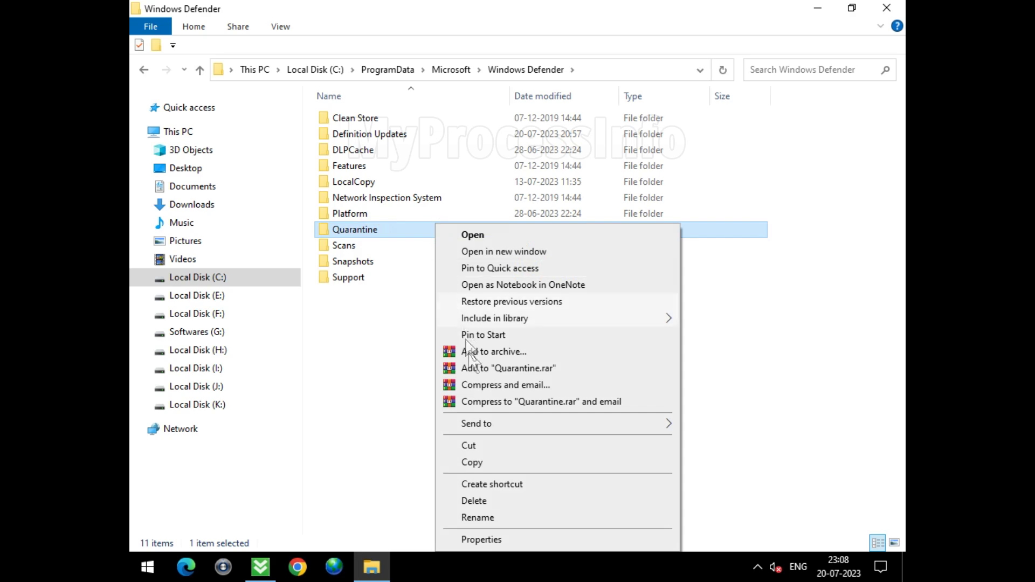
click(486, 499)
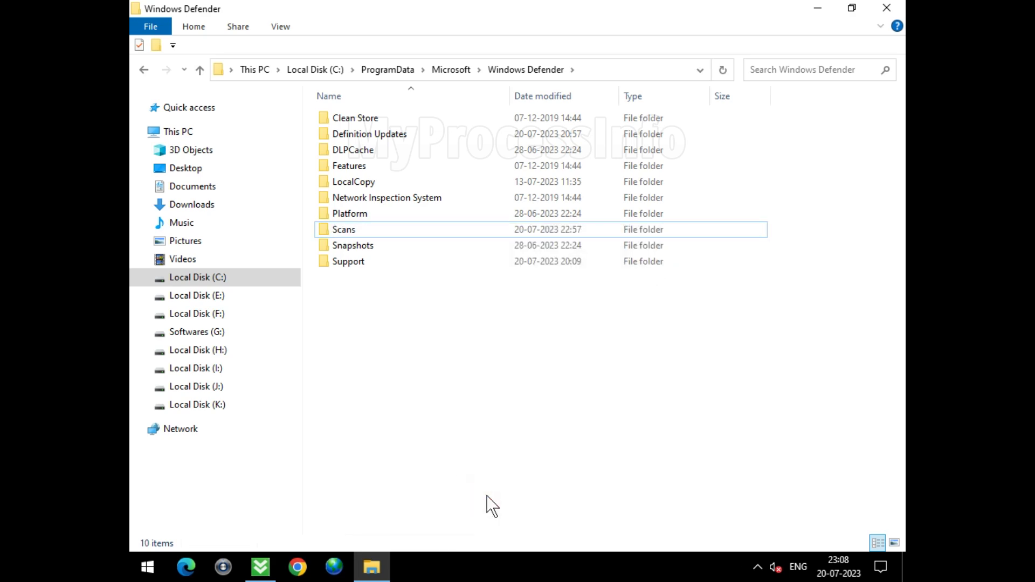
- Open the History folder inside Scans and delete its Results folder
double_click(393, 230)
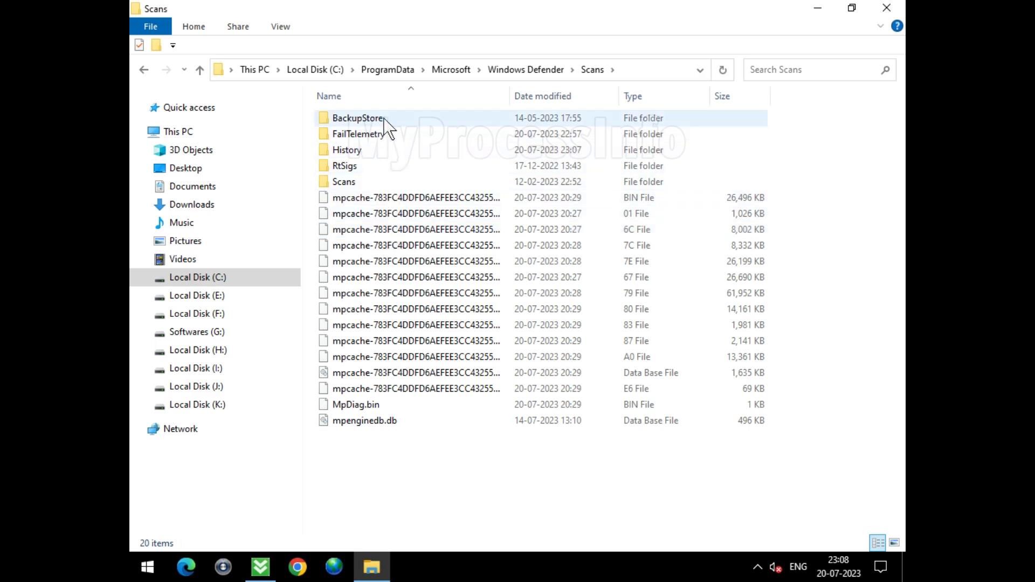
double_click(380, 149)
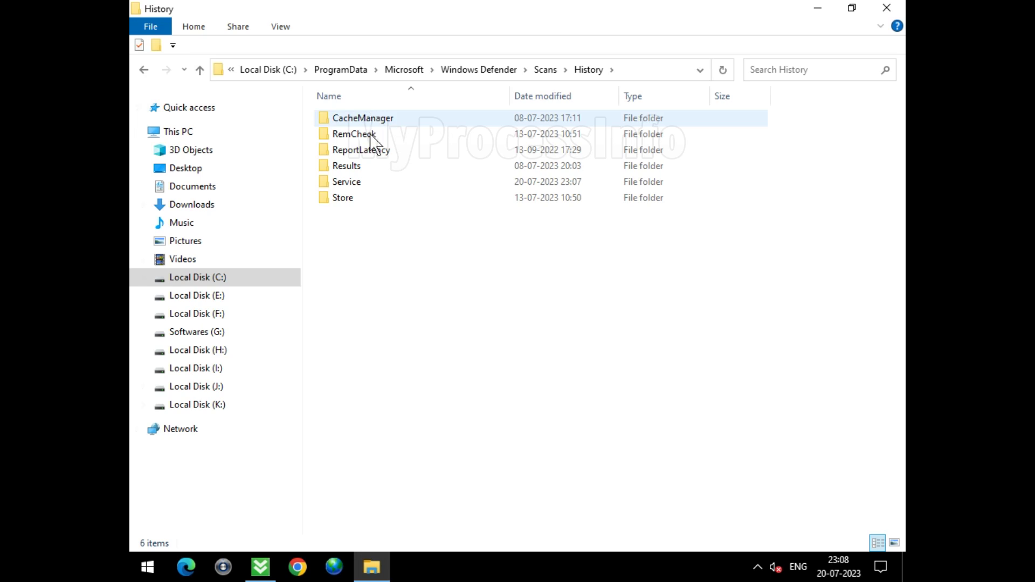
right_click(376, 165)
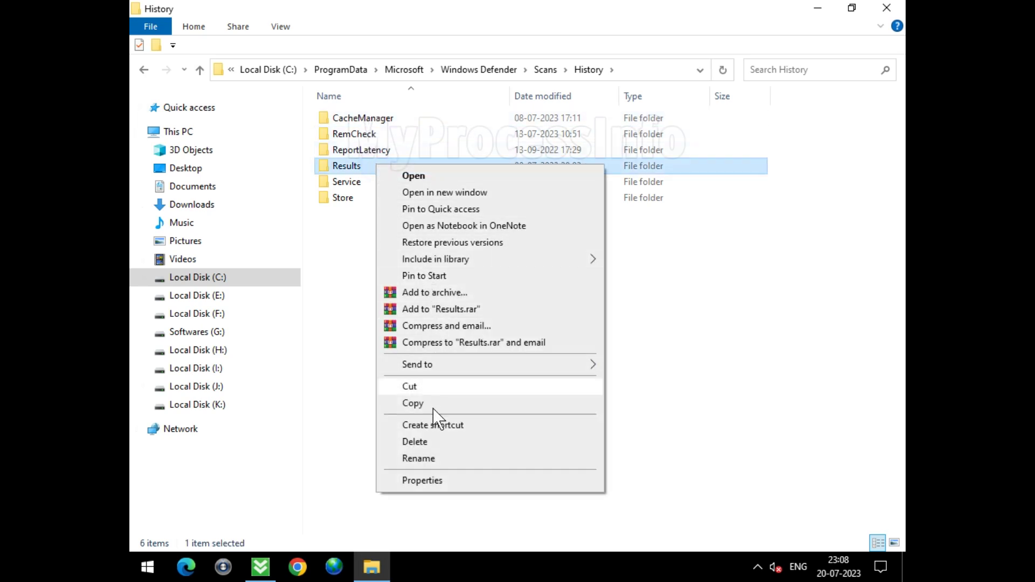
click(433, 442)
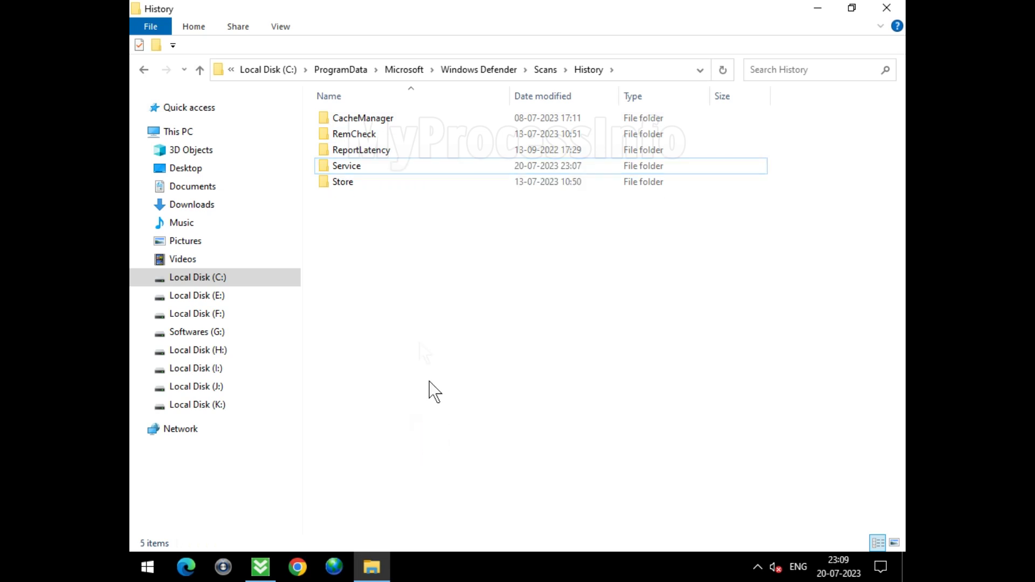
- Delete the DetectionHistory folder and all log files from History's Service folder and close the window
click(379, 166)
double_click(379, 167)
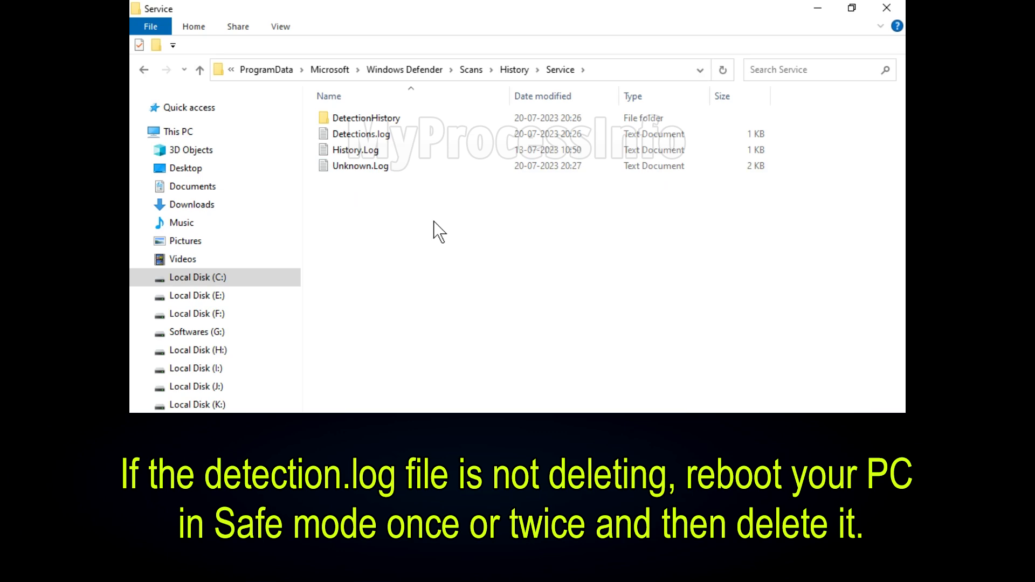
drag(462, 241, 362, 106)
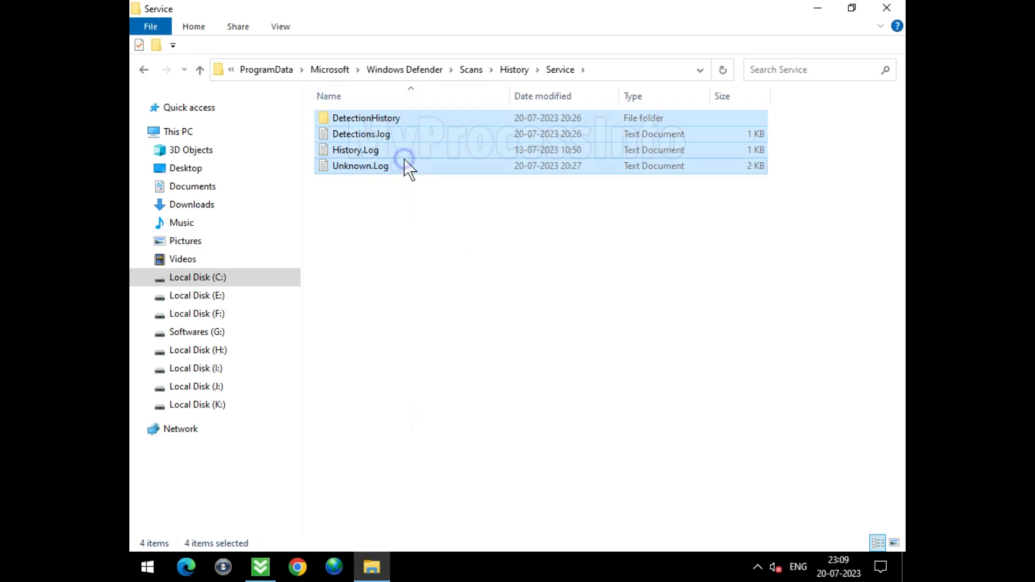
right_click(403, 159)
click(443, 353)
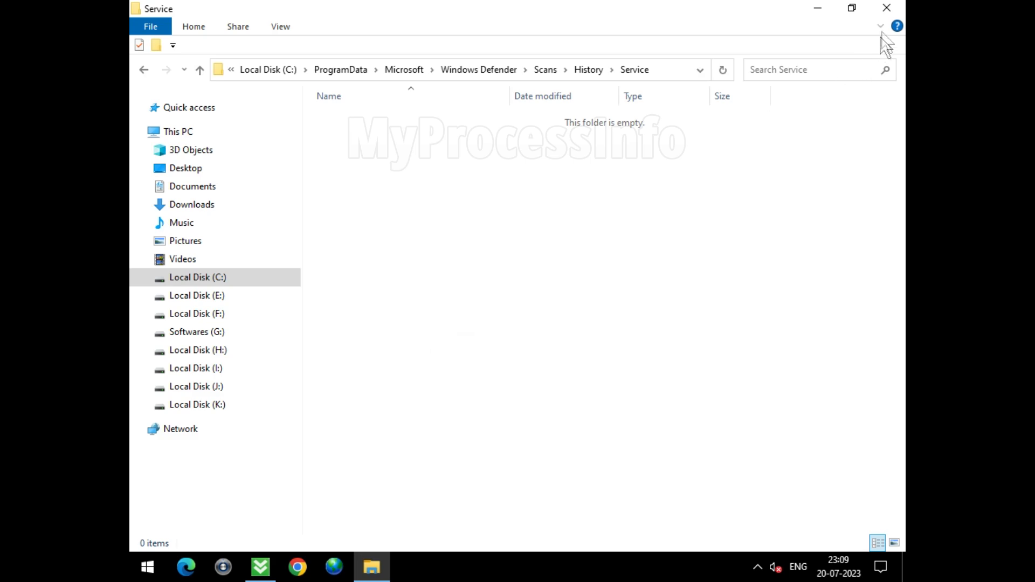
click(889, 9)
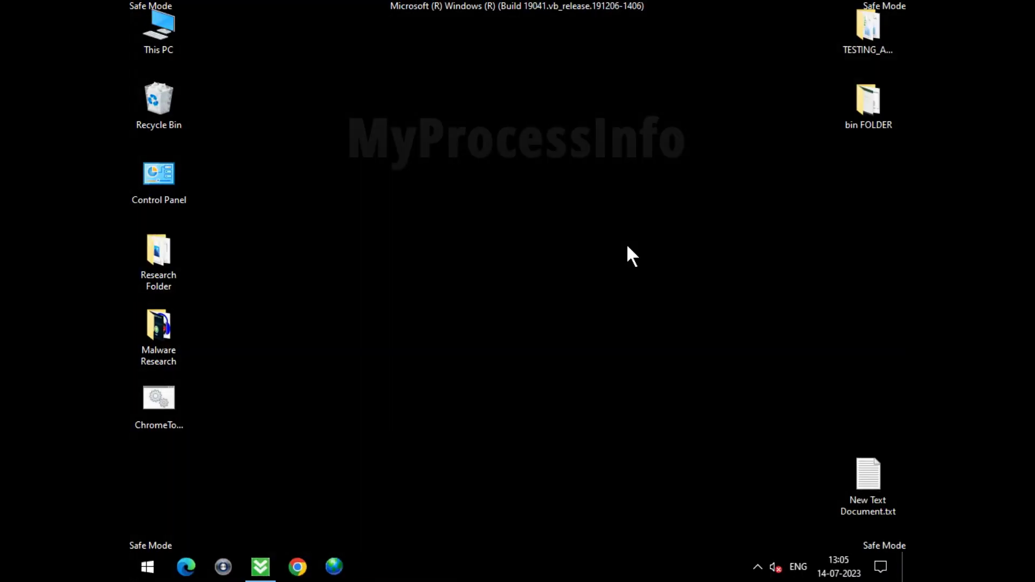
- Open System Configuration by running msconfig
key(super+r)
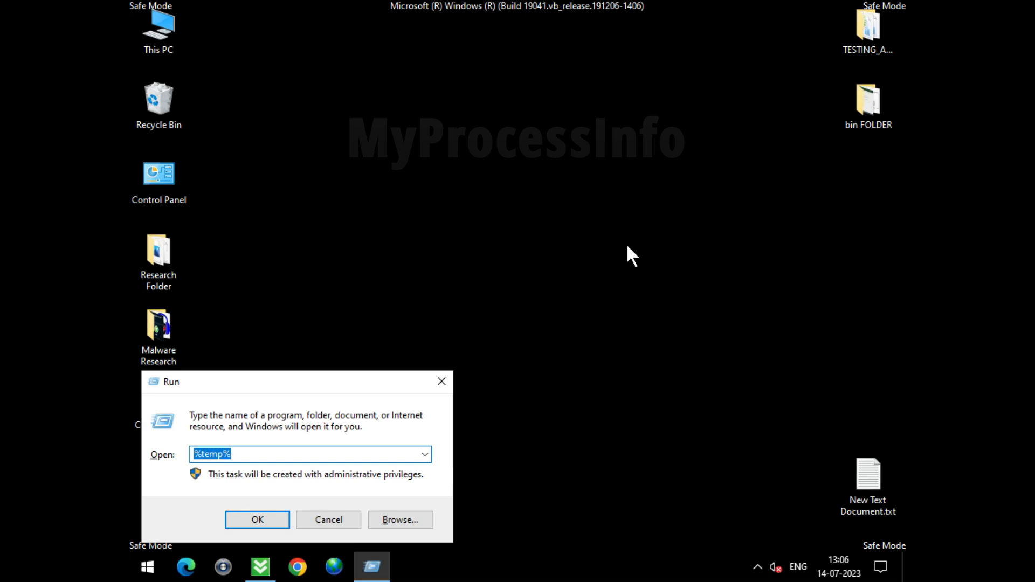
text(MS)
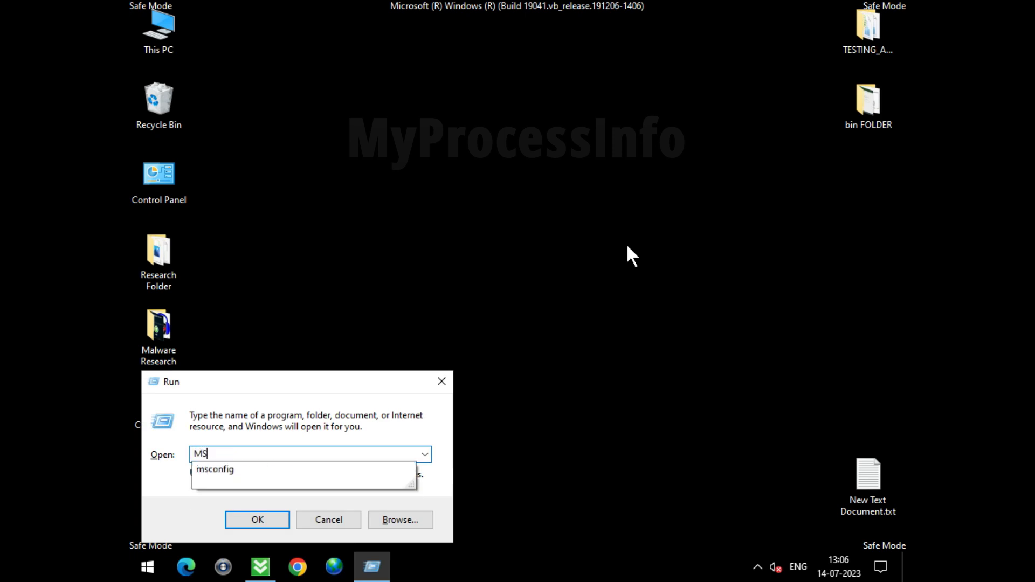
click(265, 469)
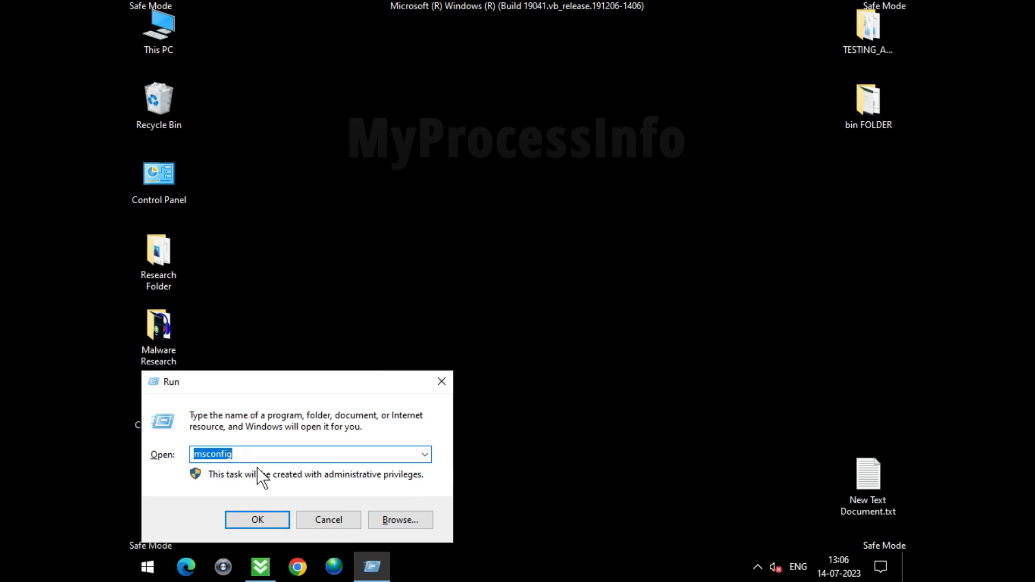
click(265, 515)
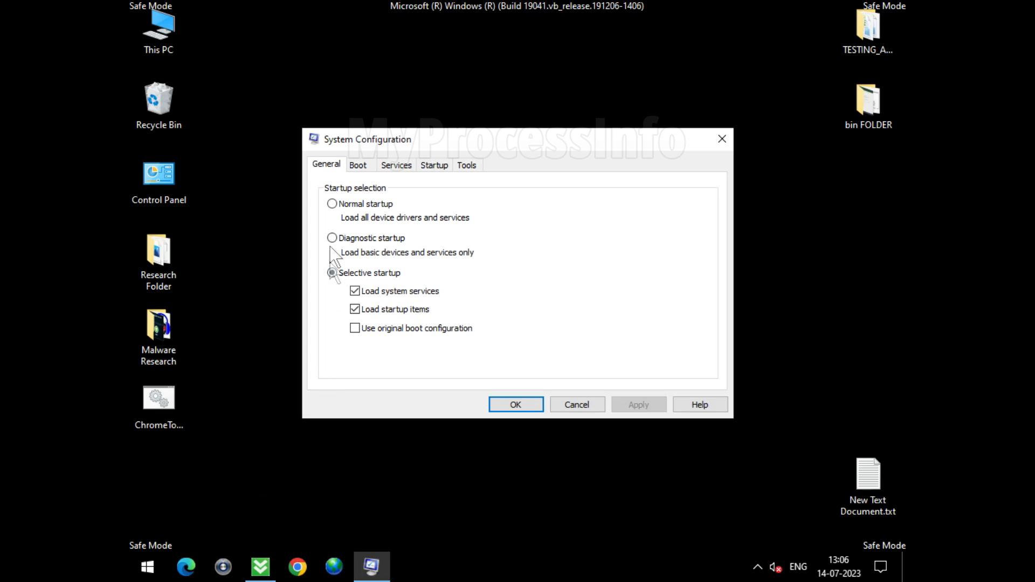
- Set the startup selection to Normal startup, apply it and restart the computer
click(333, 205)
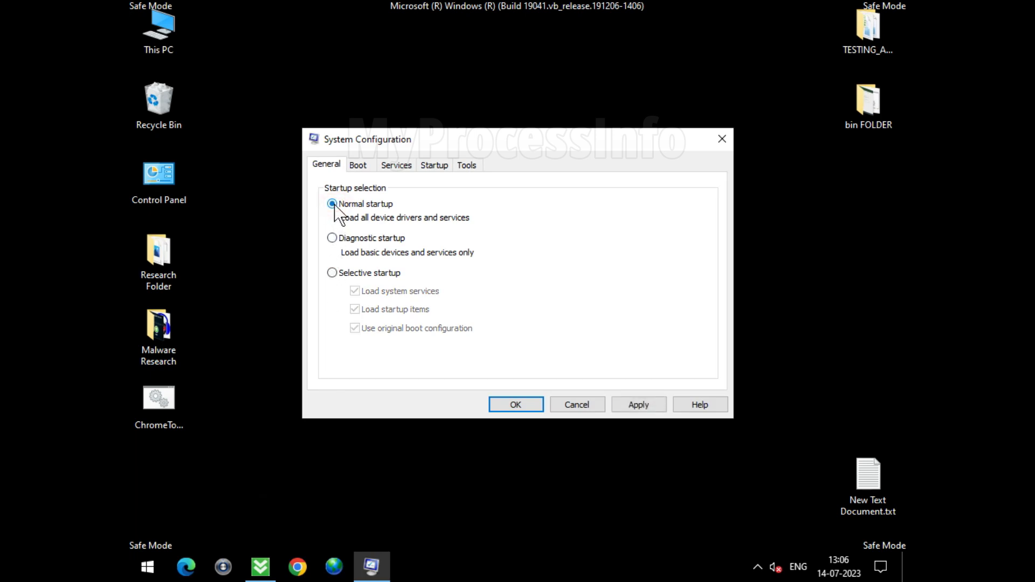
click(655, 406)
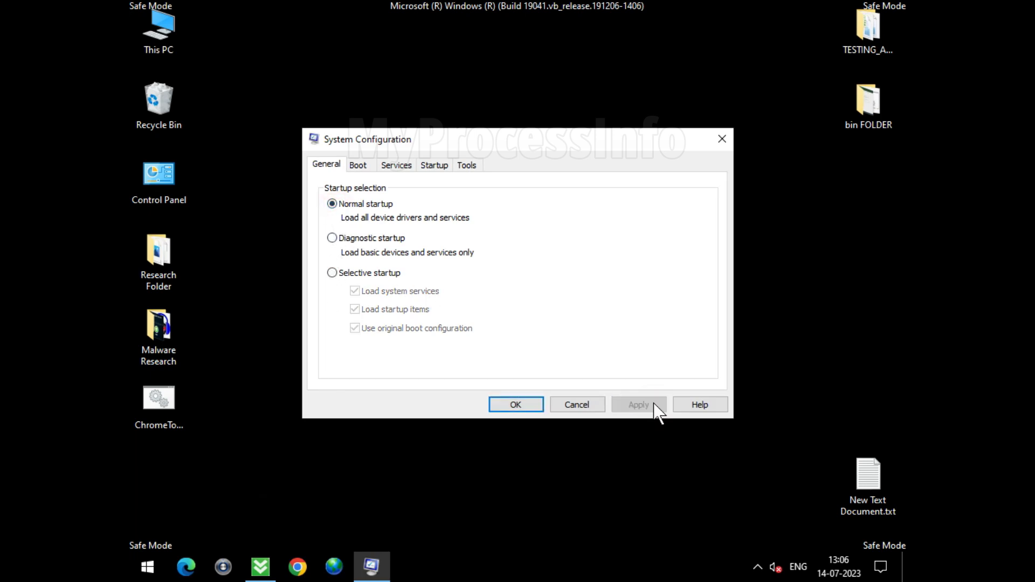
click(516, 406)
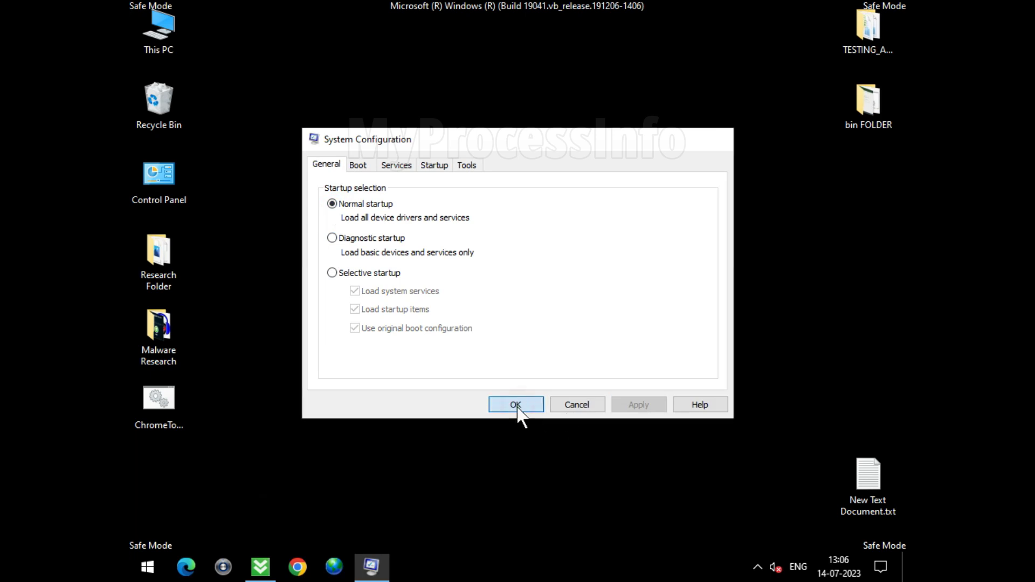
click(472, 322)
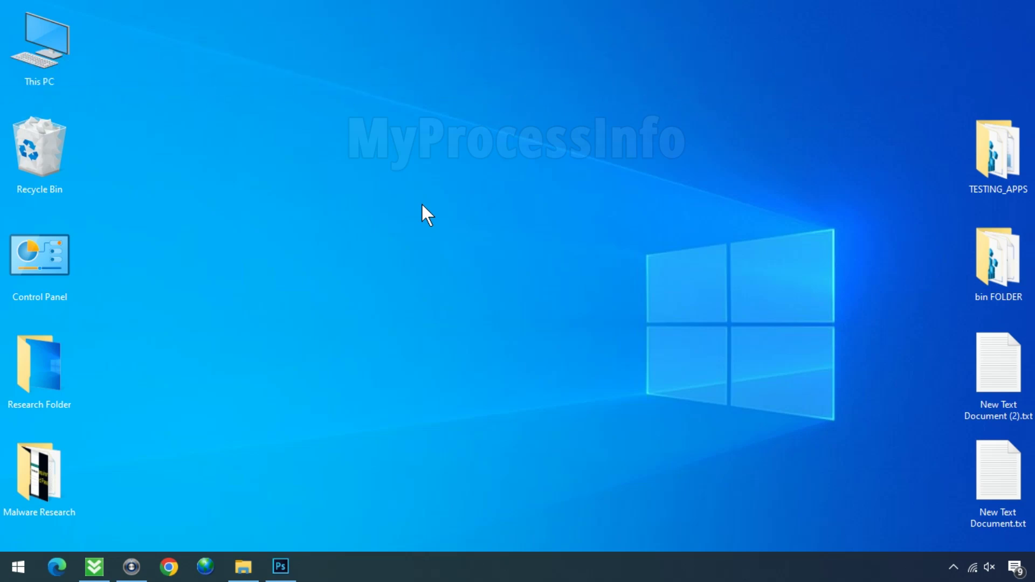
- Search for cmd and open Command Prompt as administrator, approving the elevation request
key(super)
text(cmd)
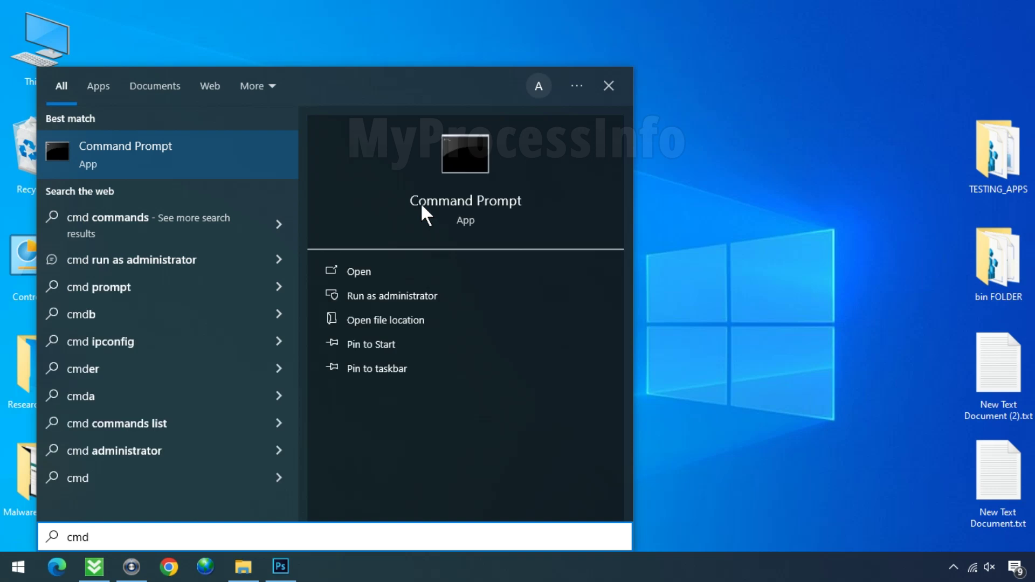
click(458, 296)
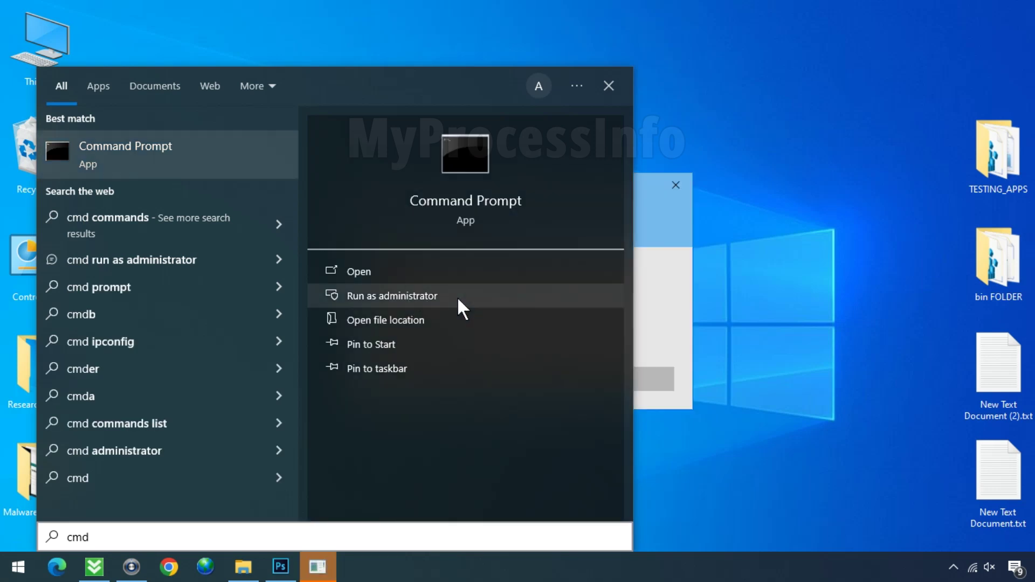
click(606, 87)
click(484, 371)
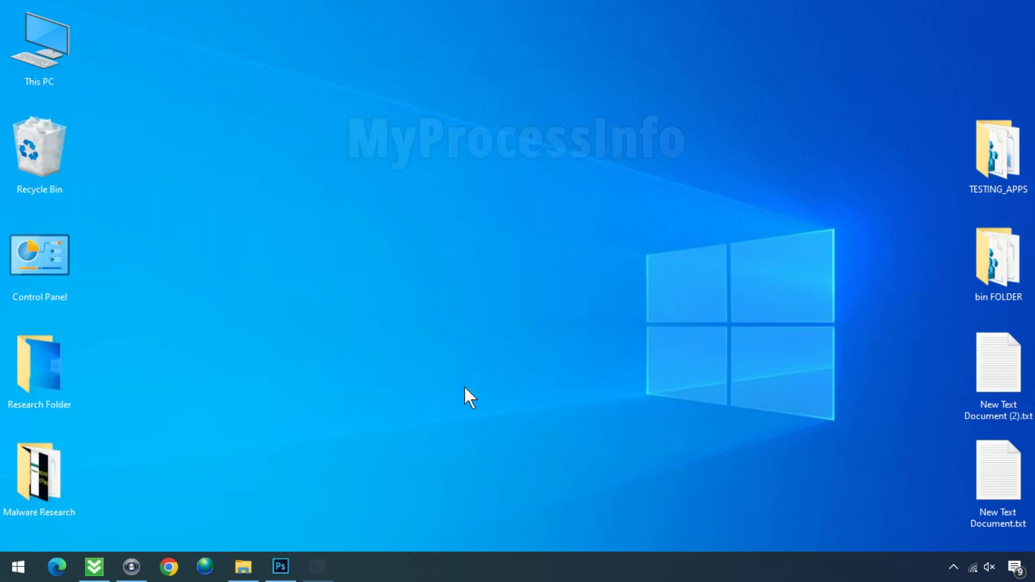
- Flush the DNS resolver cache with ipconfig /flushdns and exit Command Prompt
text(ipcon)
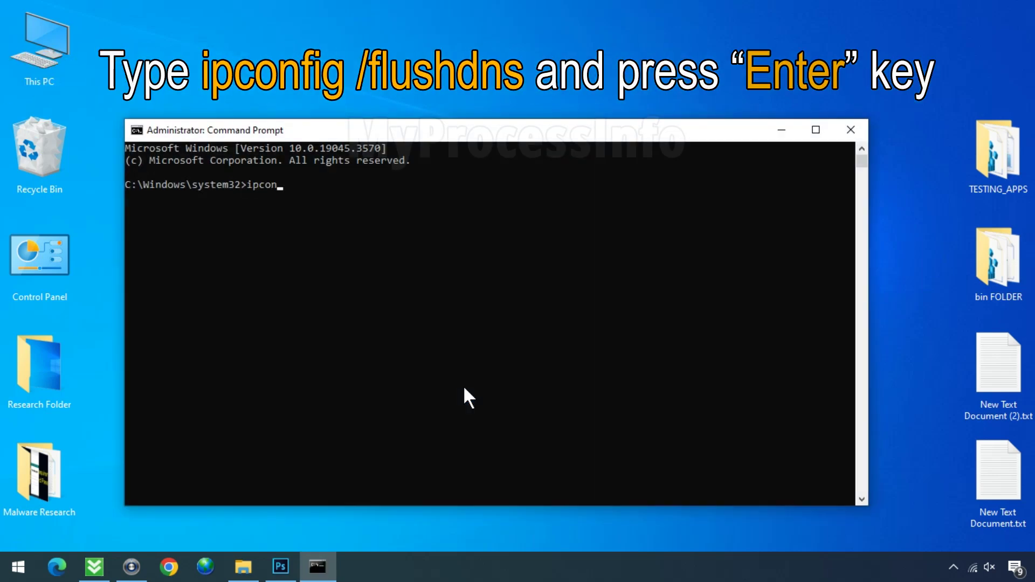
text(fig /flush)
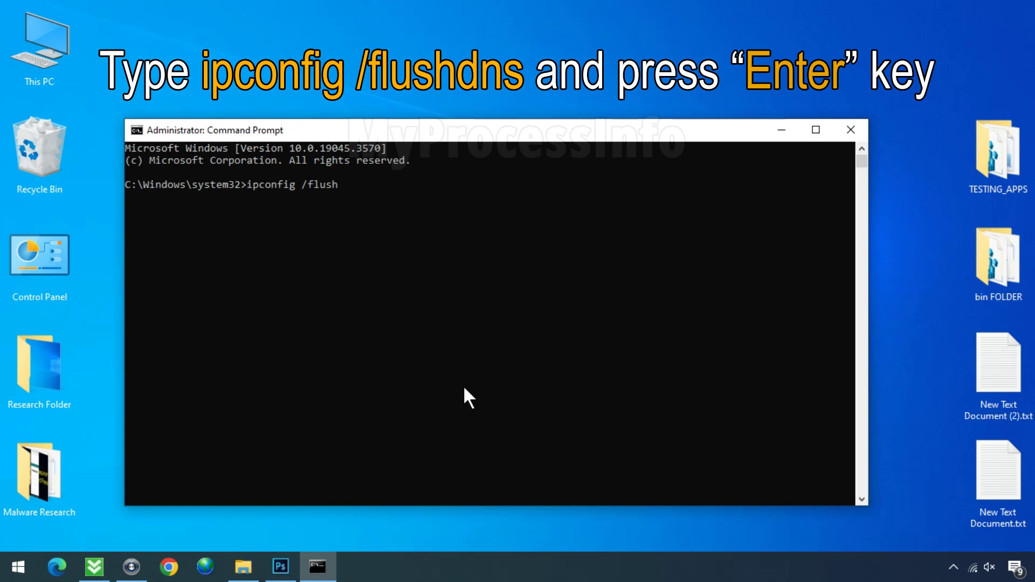
text(dns)
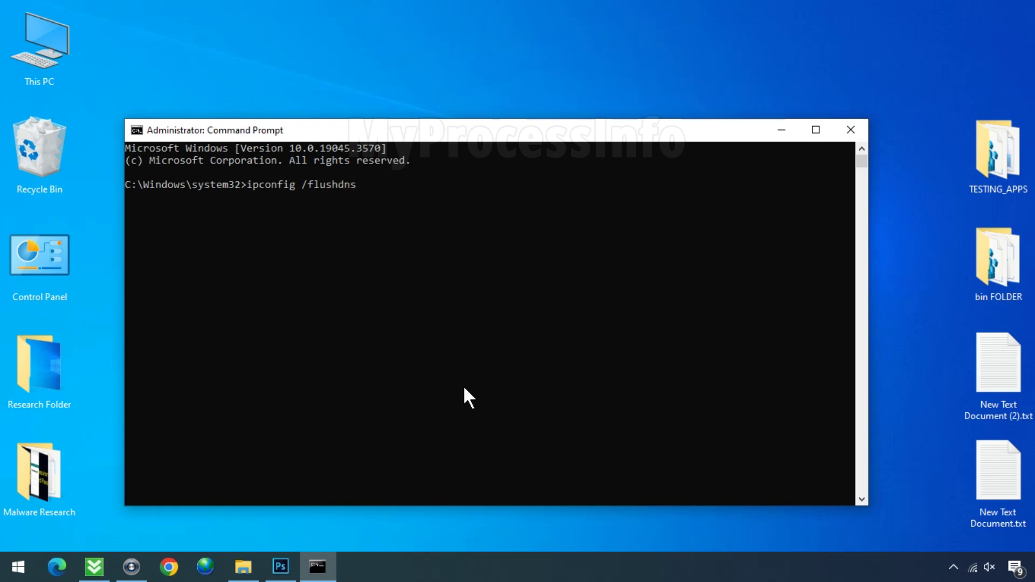
key(Return)
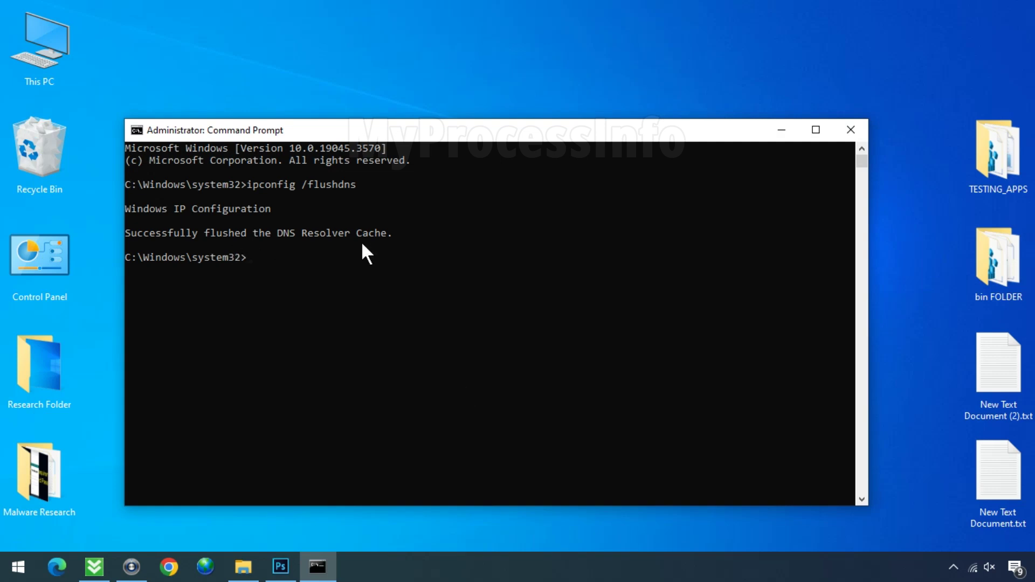
text(exit)
key(Return)
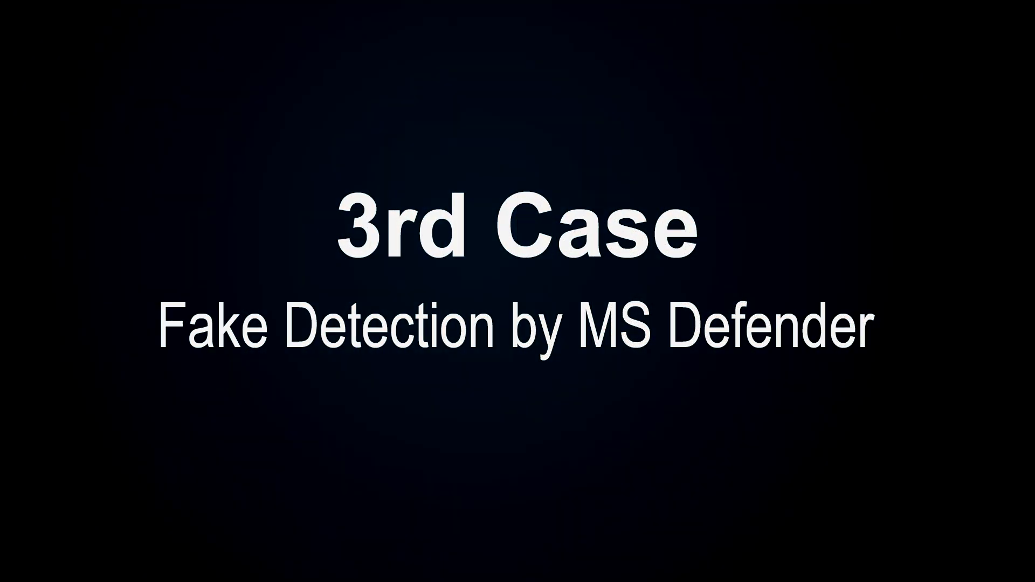